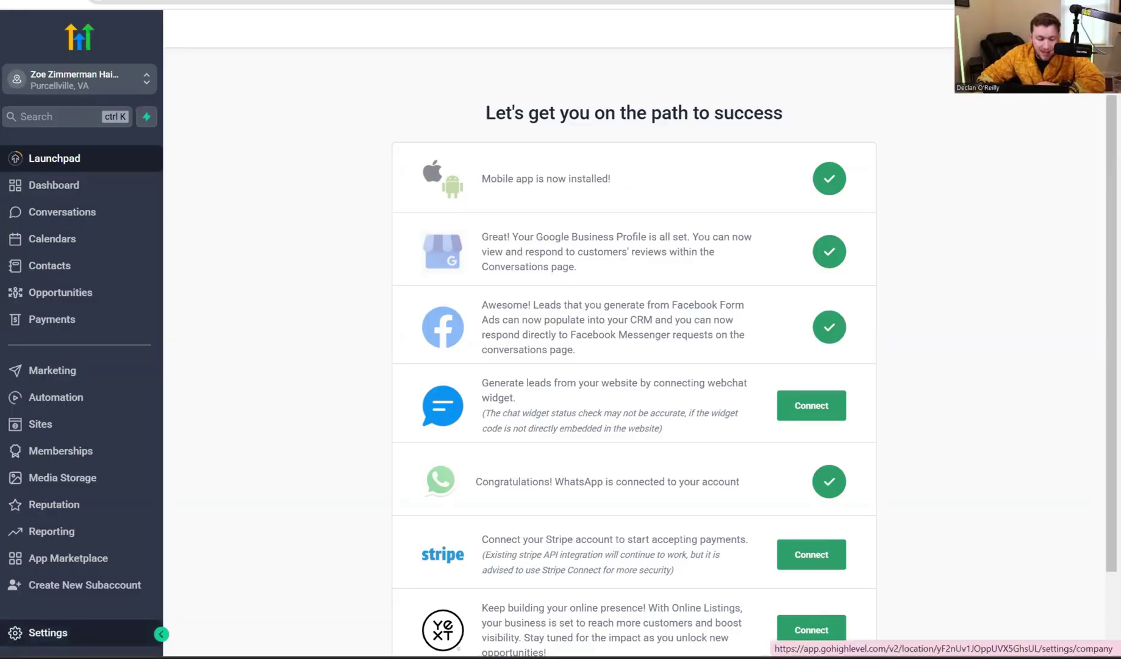
Step: Open the General Support Bot for editing from Settings > Conversation AI
{"action": "left_click", "coordinate": [48, 633]}
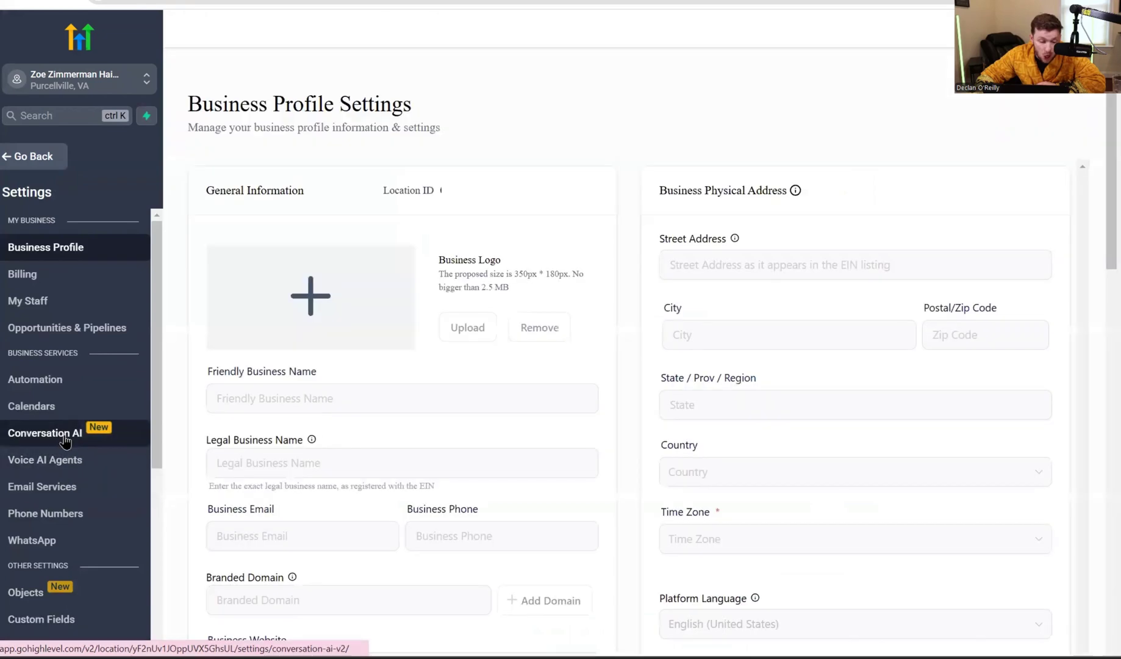
{"action": "left_click", "coordinate": [65, 439]}
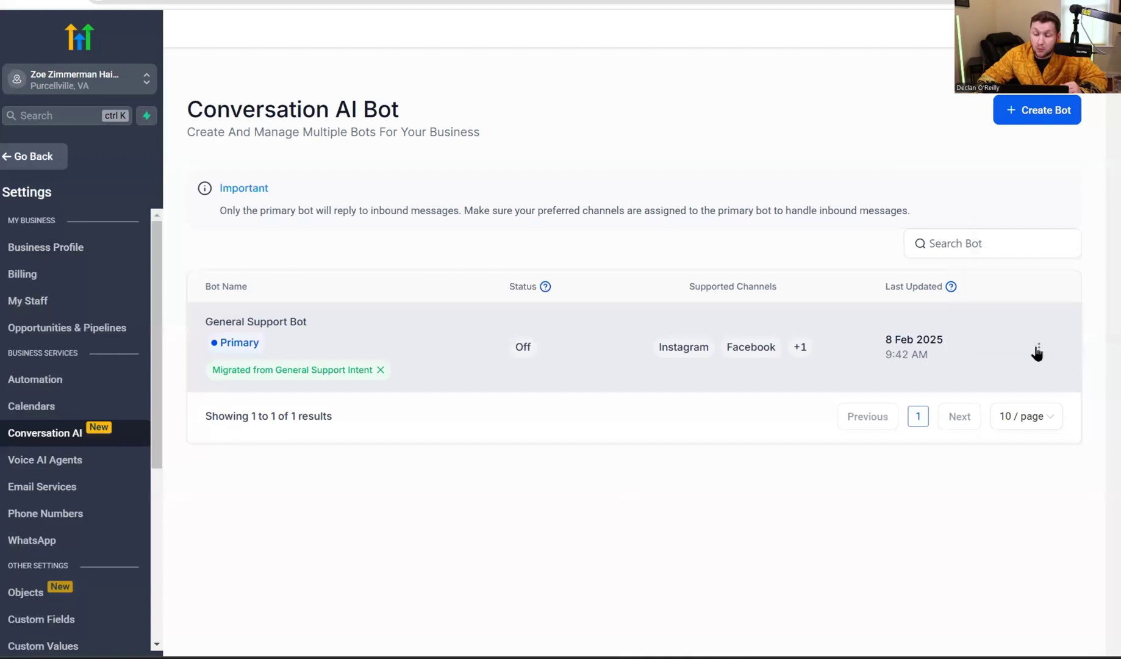
{"action": "left_click", "coordinate": [1038, 348]}
{"action": "left_click", "coordinate": [1037, 221]}
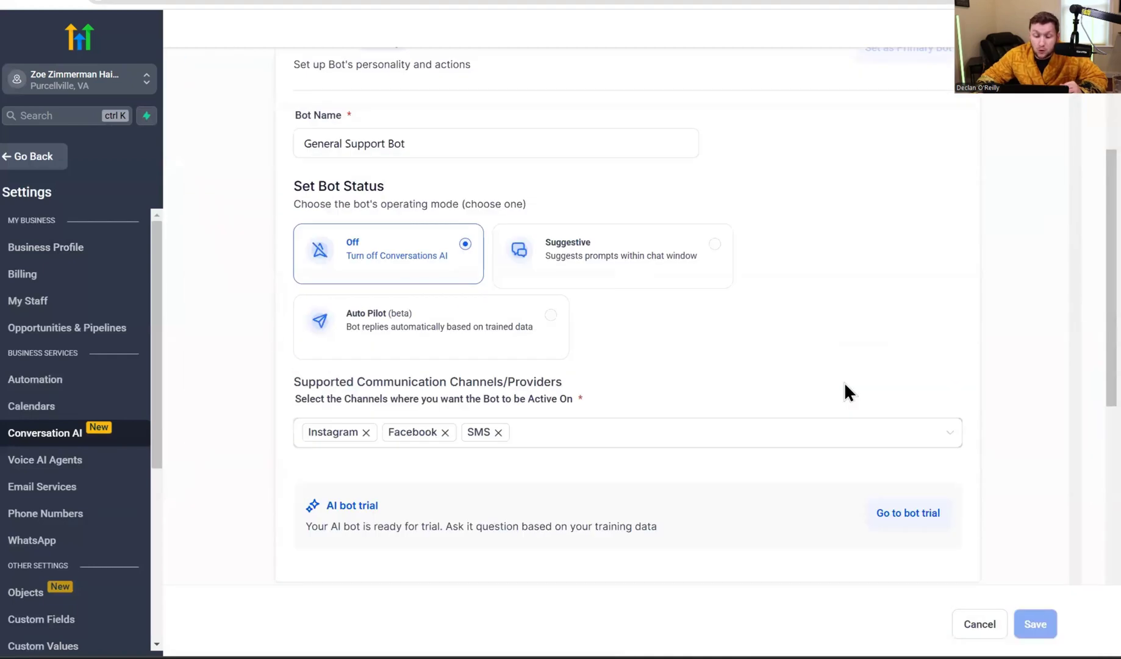
Step: Add WhatsApp alongside Instagram, Facebook and SMS as supported channels and save
{"action": "left_click", "coordinate": [562, 446]}
{"action": "left_click", "coordinate": [577, 381]}
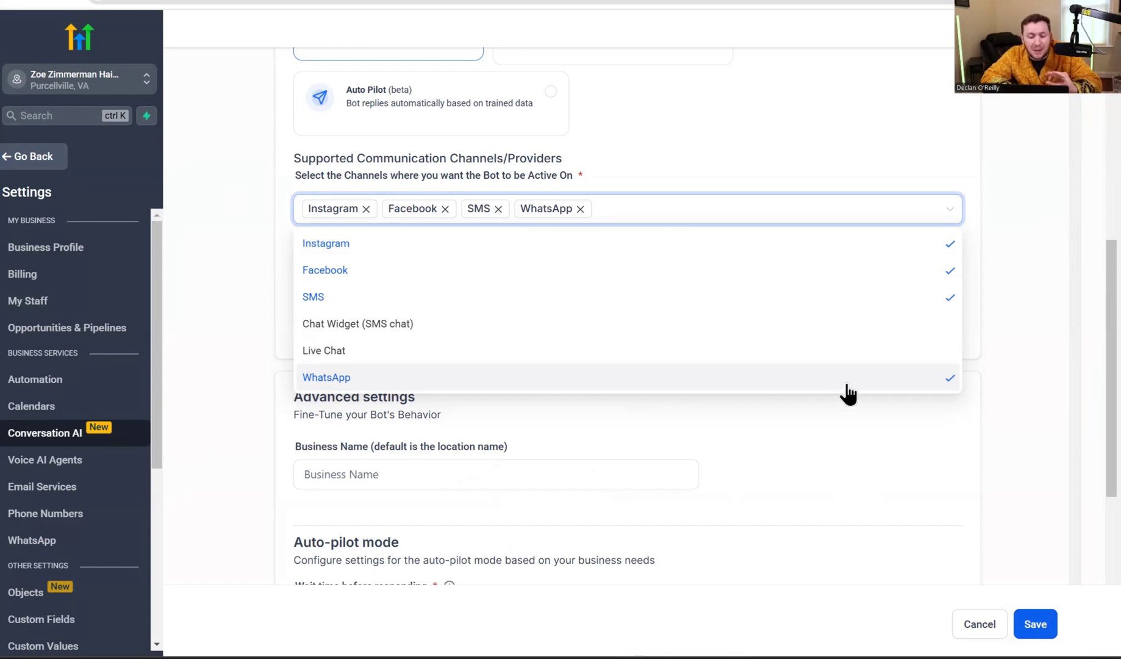
{"action": "left_click", "coordinate": [1036, 624]}
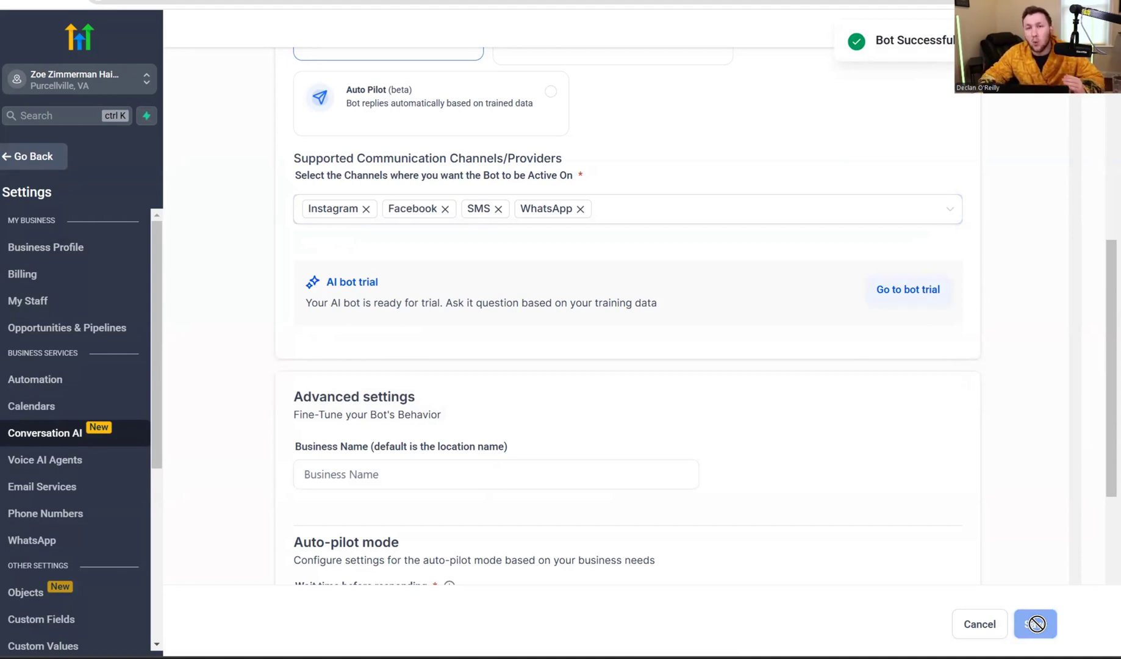
{"action": "scroll", "coordinate": [940, 579], "scroll_direction": "up", "scroll_amount": 1}
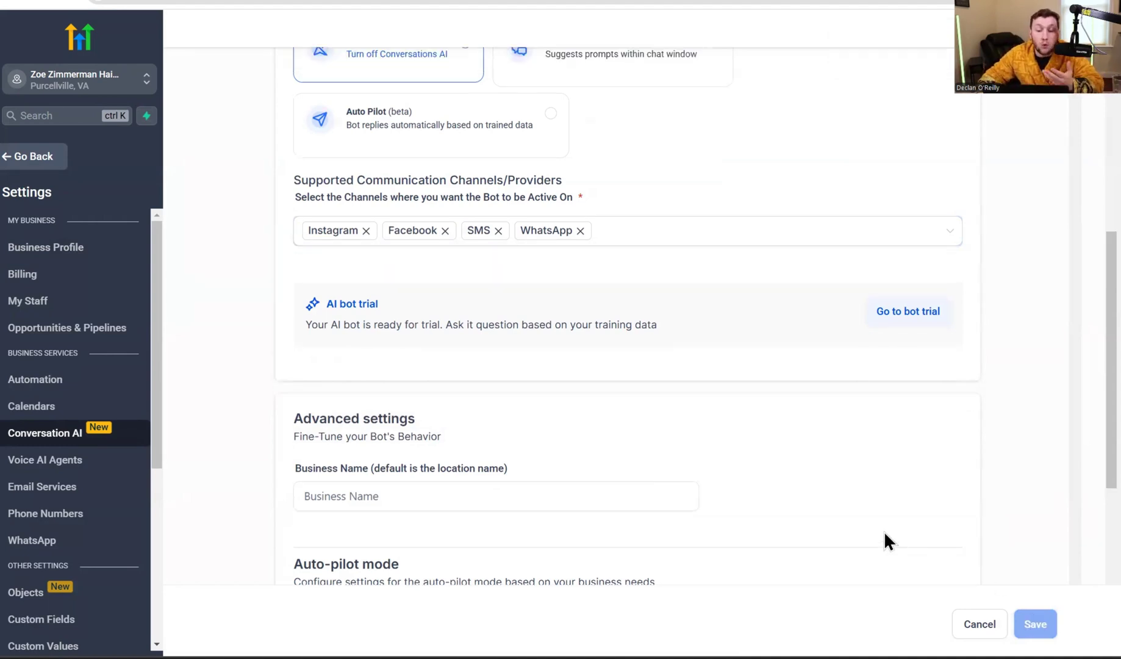
{"action": "scroll", "coordinate": [842, 474], "scroll_direction": "up", "scroll_amount": 7}
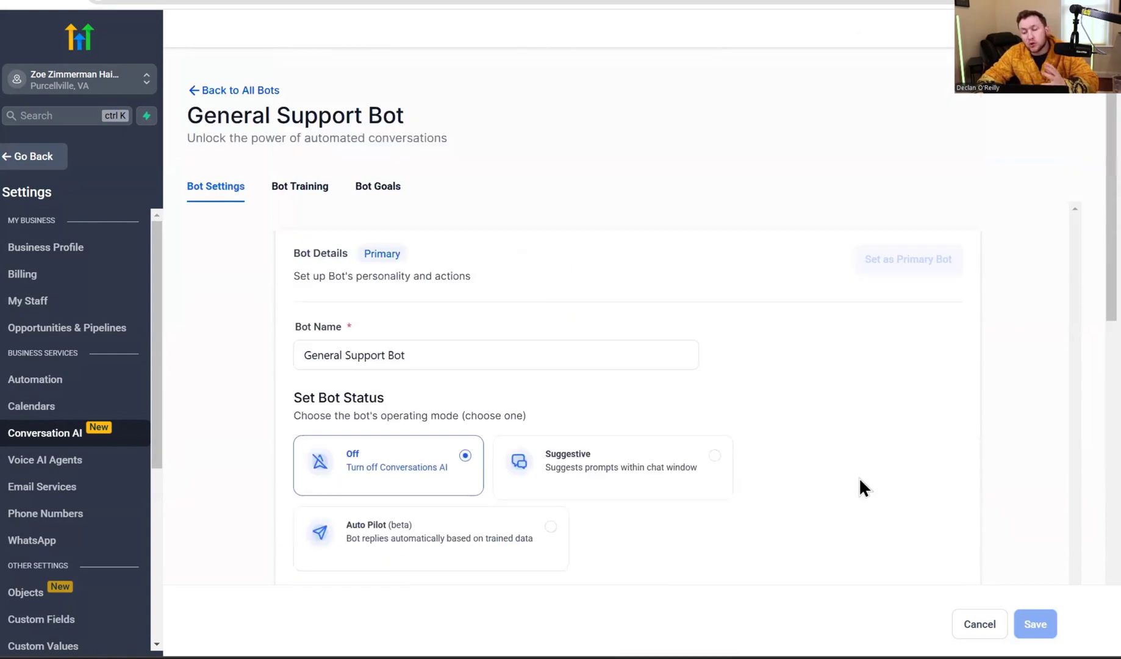
Step: Back at the bot list, create a General Q&A bot named 'Whatsapp Bot'
{"action": "left_click", "coordinate": [973, 630]}
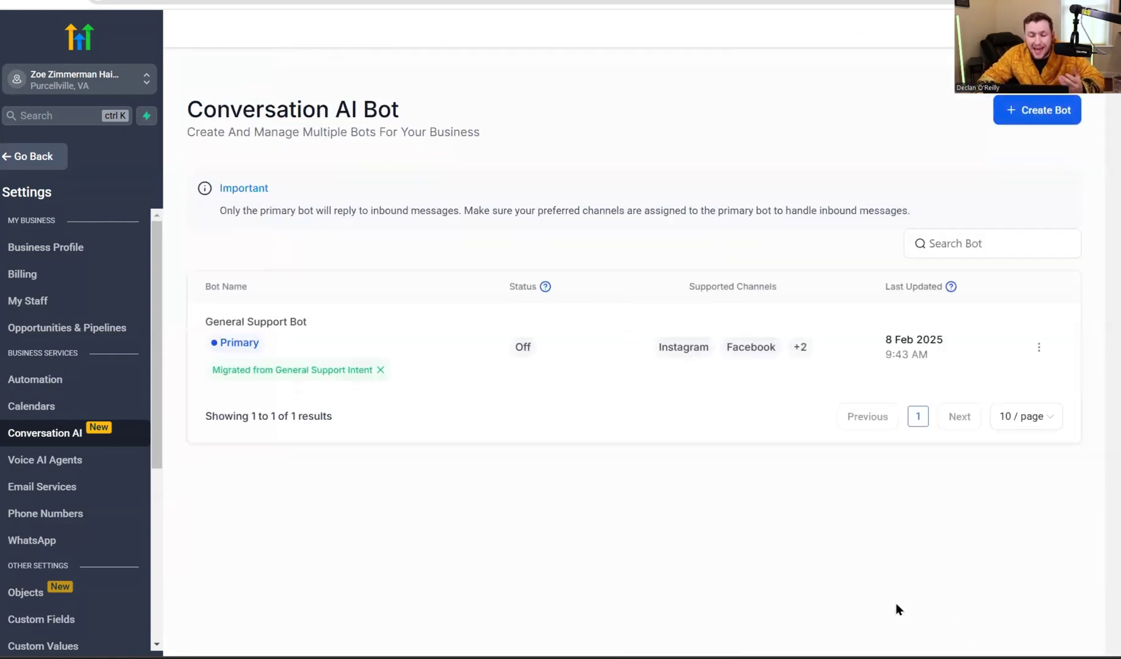
{"action": "left_click", "coordinate": [1033, 124]}
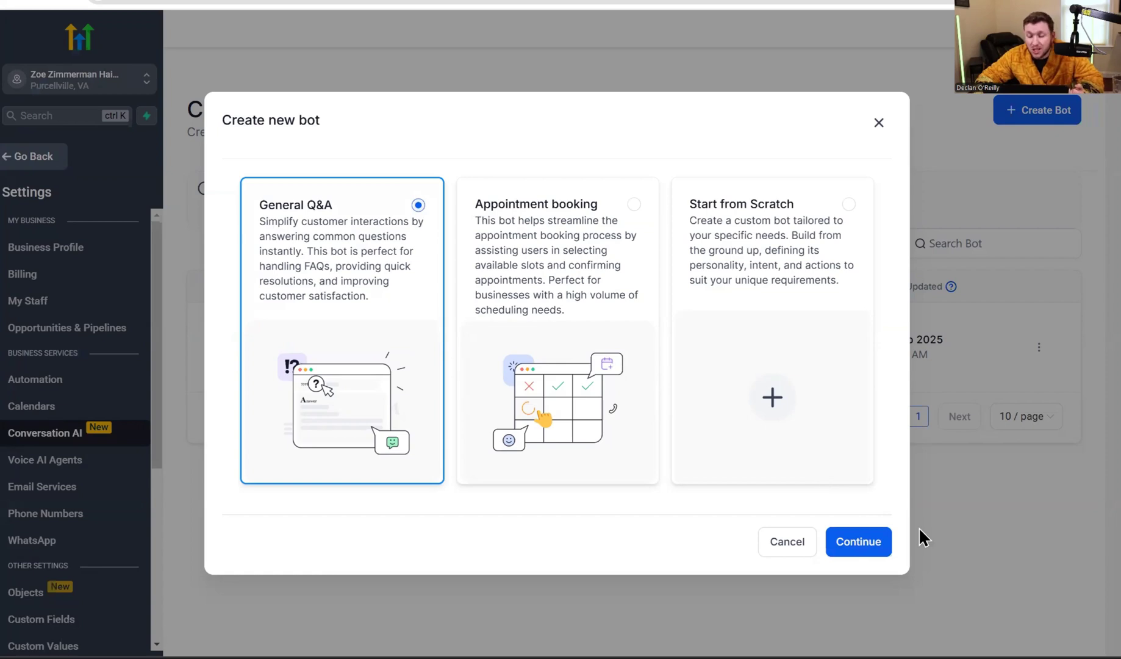
{"action": "left_click", "coordinate": [878, 552]}
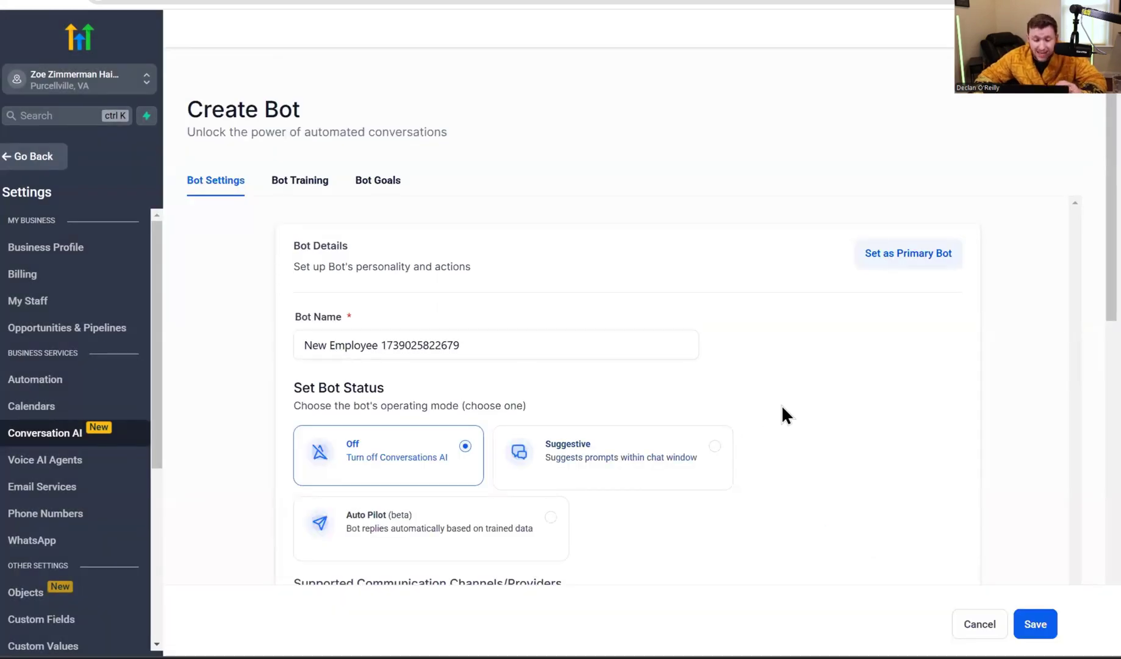
{"action": "scroll", "coordinate": [781, 404], "scroll_direction": "down", "scroll_amount": 4}
{"action": "triple_click", "coordinate": [471, 108]}
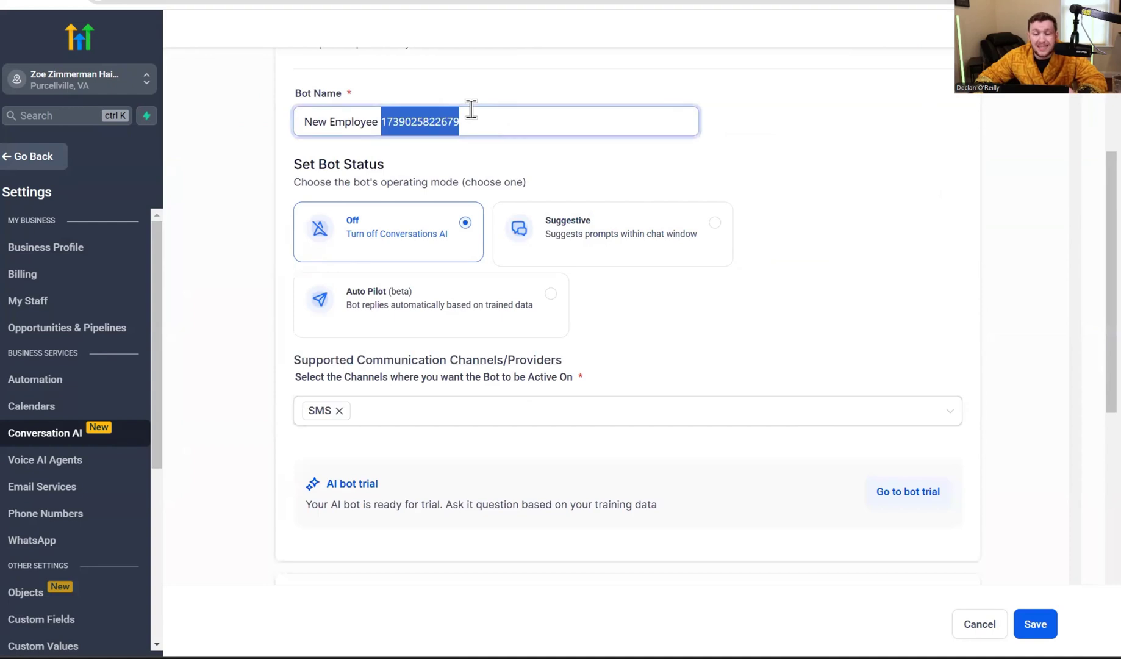
{"action": "type", "text": "What"}
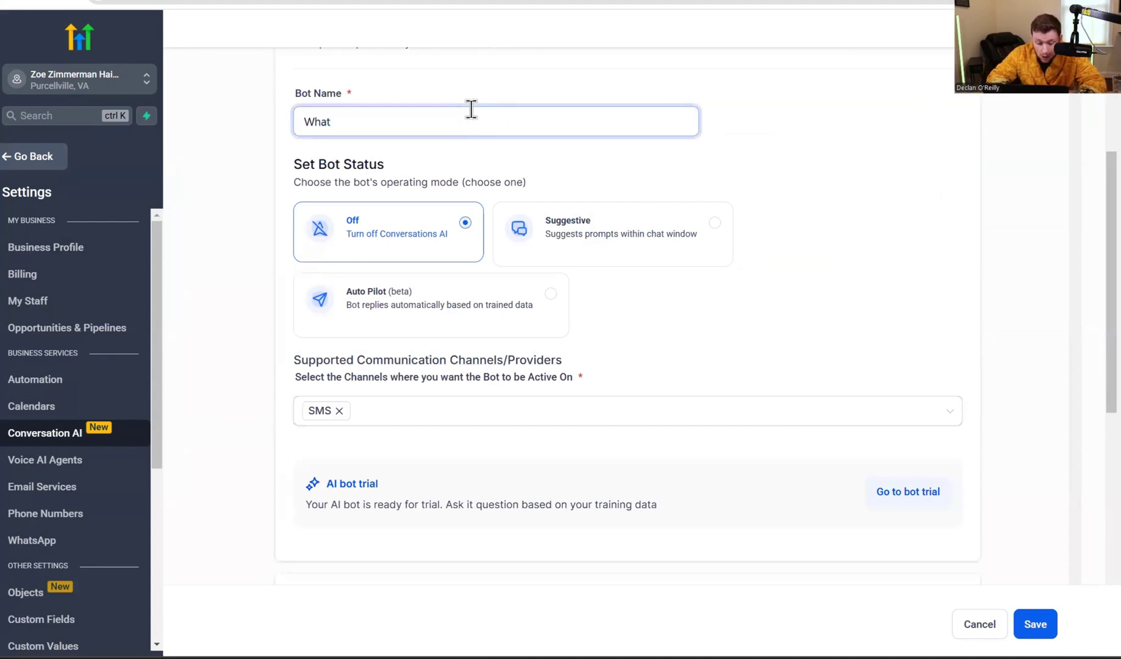
{"action": "type", "text": "sapp Bot"}
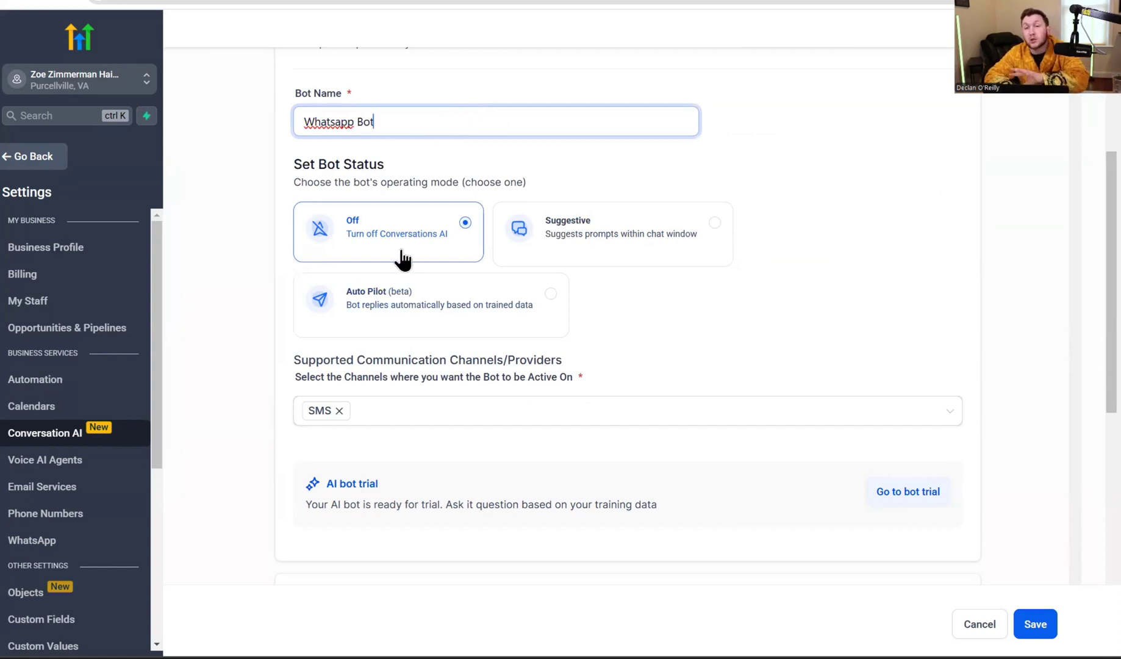
Step: Set the Whatsapp Bot's supported channels to WhatsApp alone, removing SMS
{"action": "left_click", "coordinate": [375, 414]}
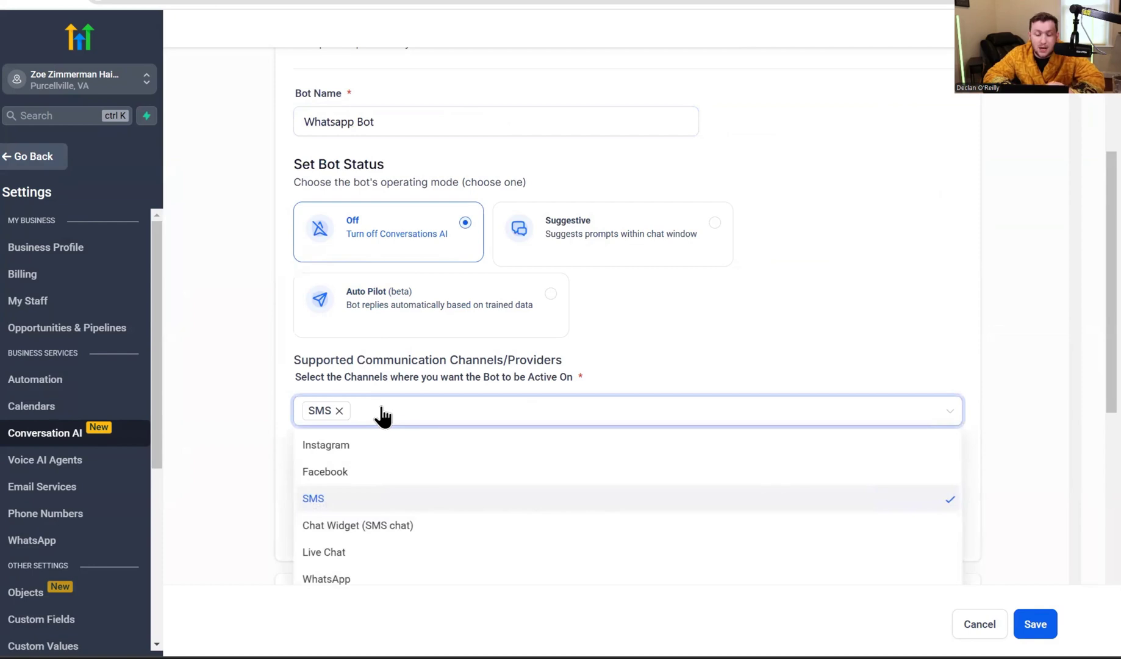
{"action": "left_click", "coordinate": [382, 585]}
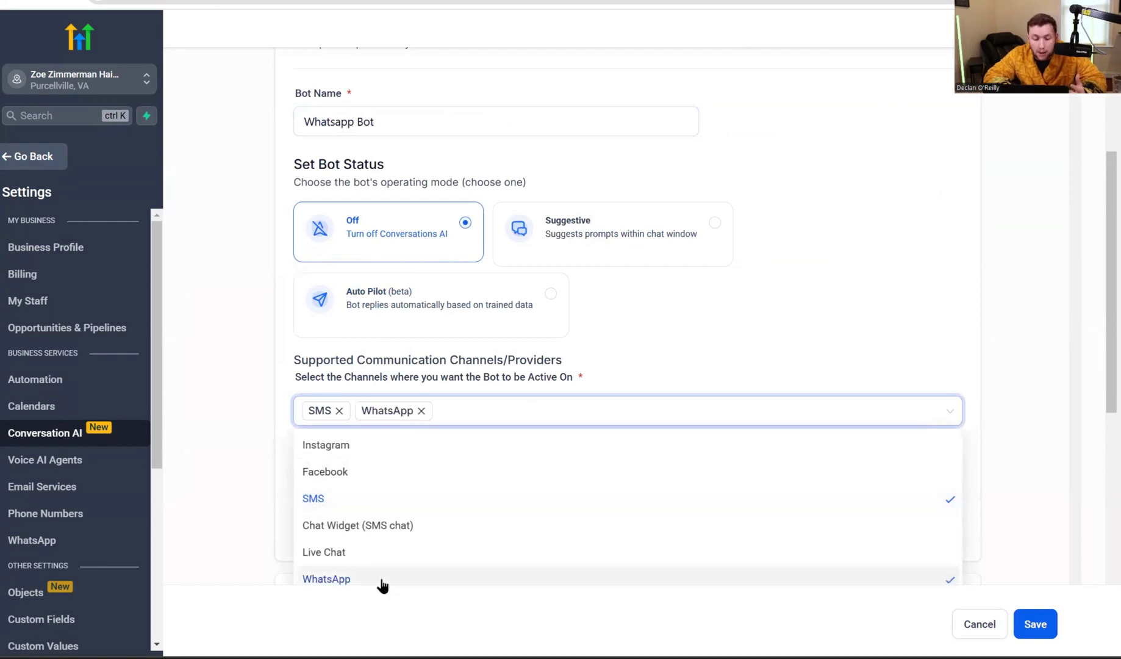
{"action": "left_click", "coordinate": [339, 410]}
{"action": "left_click", "coordinate": [423, 411]}
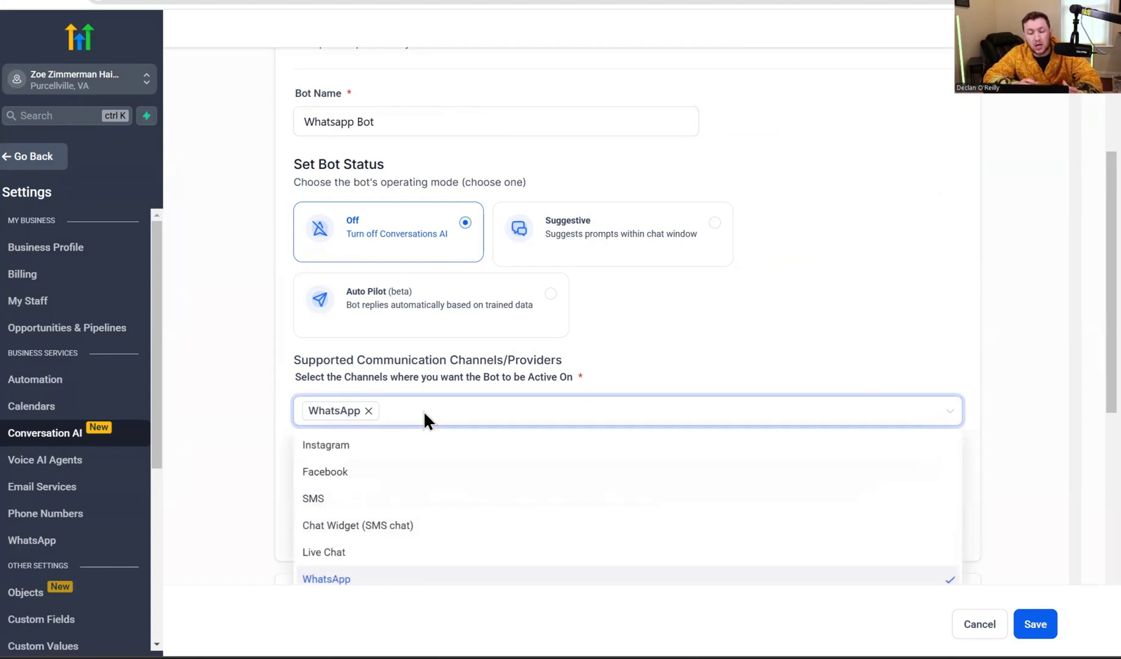
{"action": "left_click", "coordinate": [398, 448]}
{"action": "left_click", "coordinate": [382, 476]}
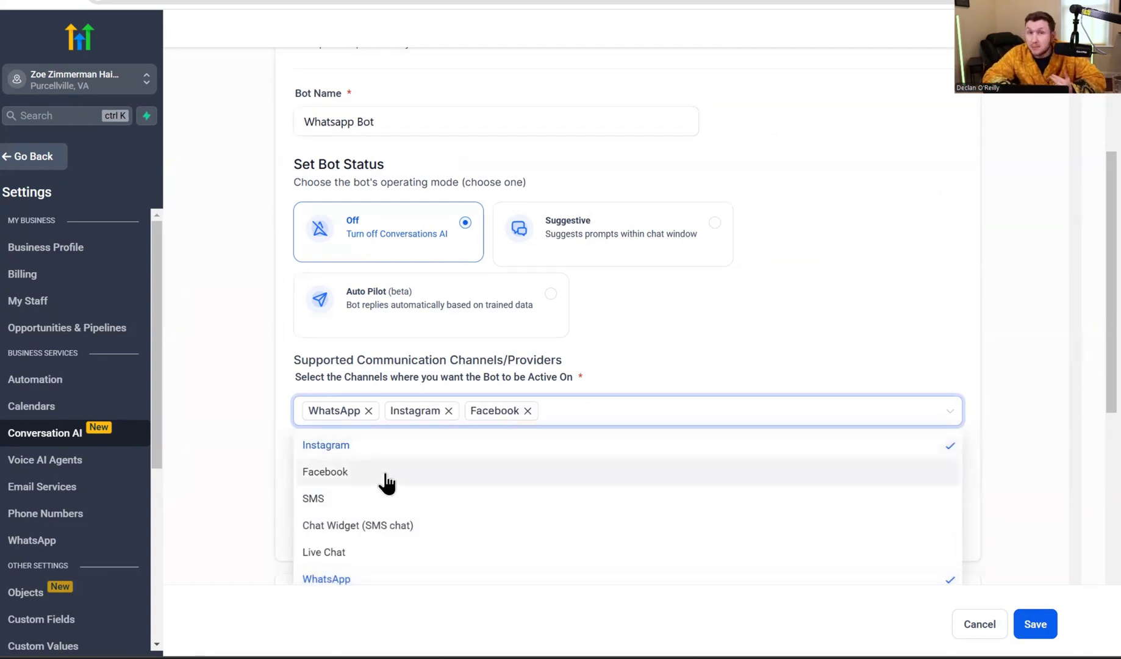
{"action": "left_click", "coordinate": [448, 410]}
{"action": "left_click", "coordinate": [449, 411]}
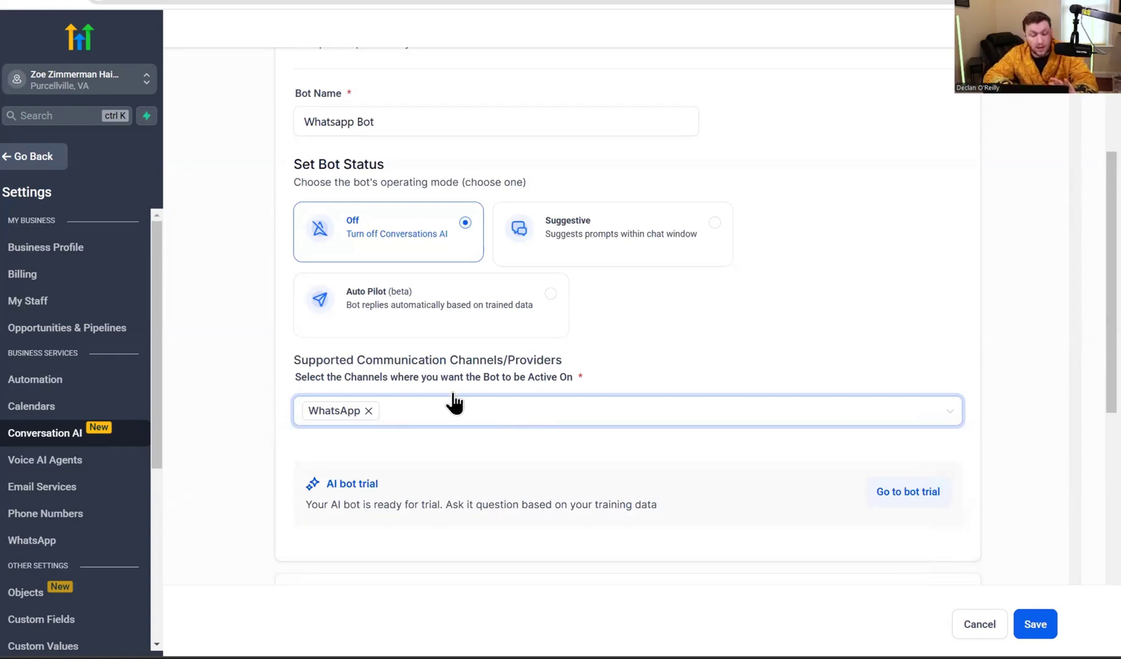
{"action": "left_click", "coordinate": [647, 334]}
Step: Enter 'Zoez hair salon' as the bot's business name
{"action": "scroll", "coordinate": [643, 324], "scroll_direction": "down", "scroll_amount": 5}
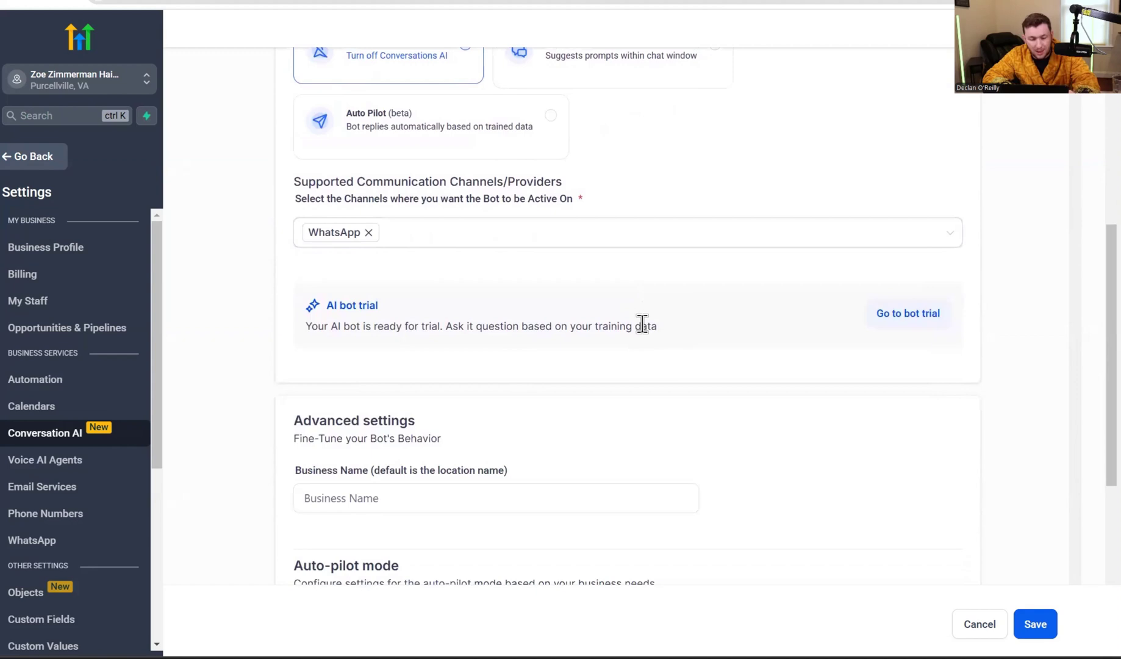
{"action": "left_click", "coordinate": [638, 343]}
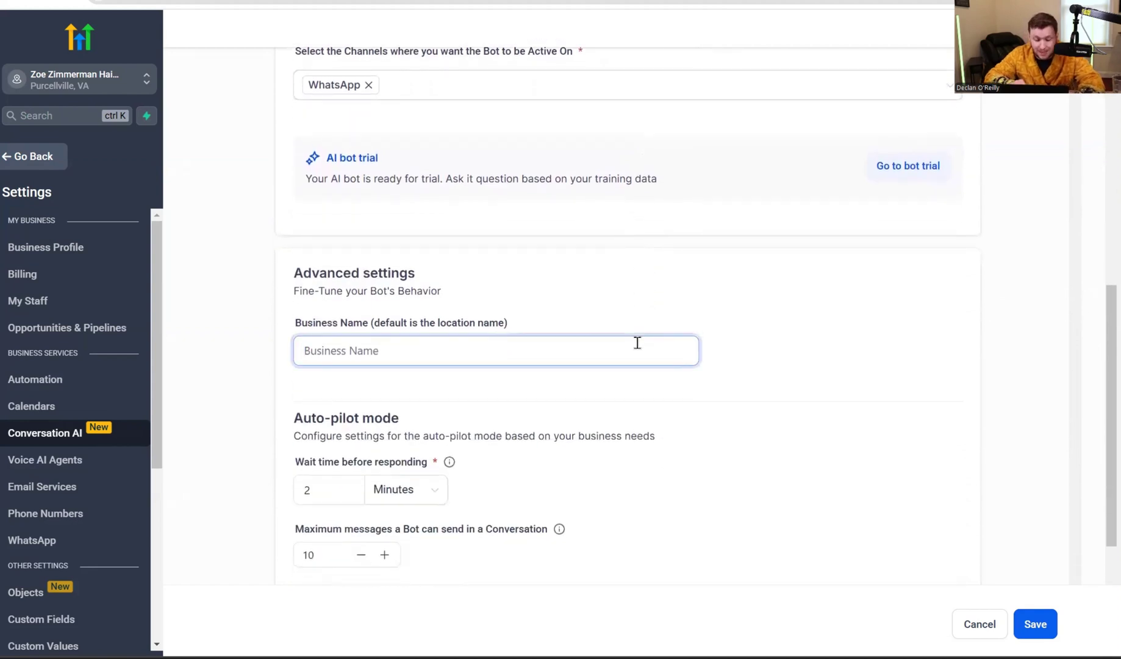
{"action": "type", "text": "Zoez hair salon"}
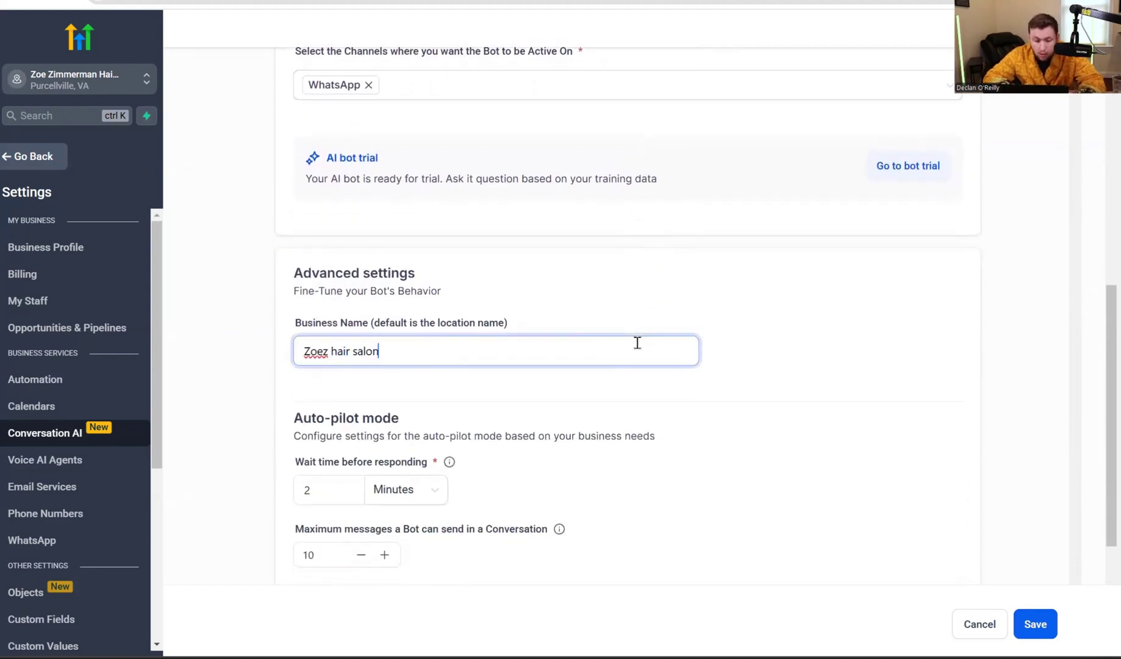
{"action": "scroll", "coordinate": [637, 343], "scroll_direction": "down", "scroll_amount": 2}
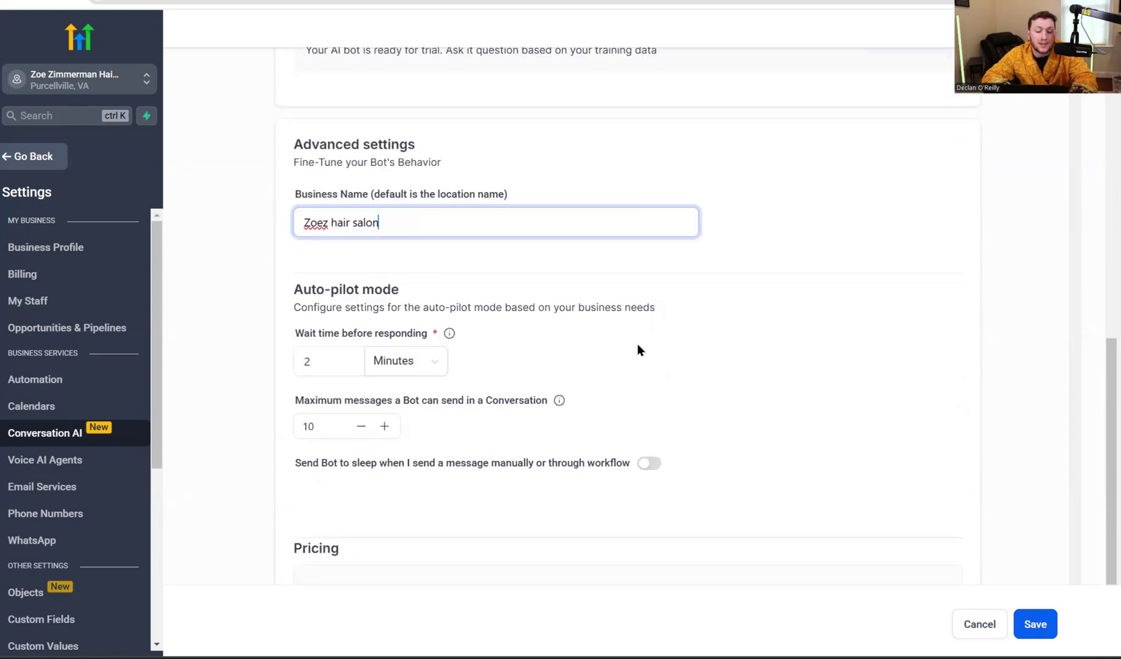
{"action": "scroll", "coordinate": [523, 384], "scroll_direction": "up", "scroll_amount": 5}
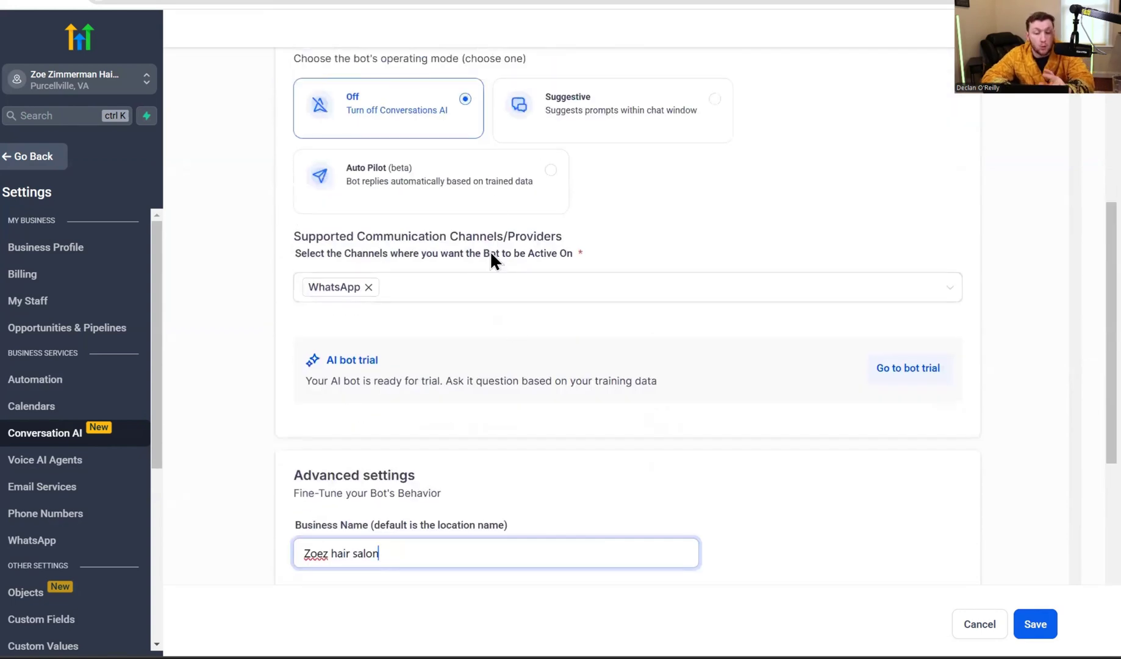
{"action": "scroll", "coordinate": [547, 430], "scroll_direction": "up", "scroll_amount": 2}
{"action": "scroll", "coordinate": [547, 429], "scroll_direction": "down", "scroll_amount": 7}
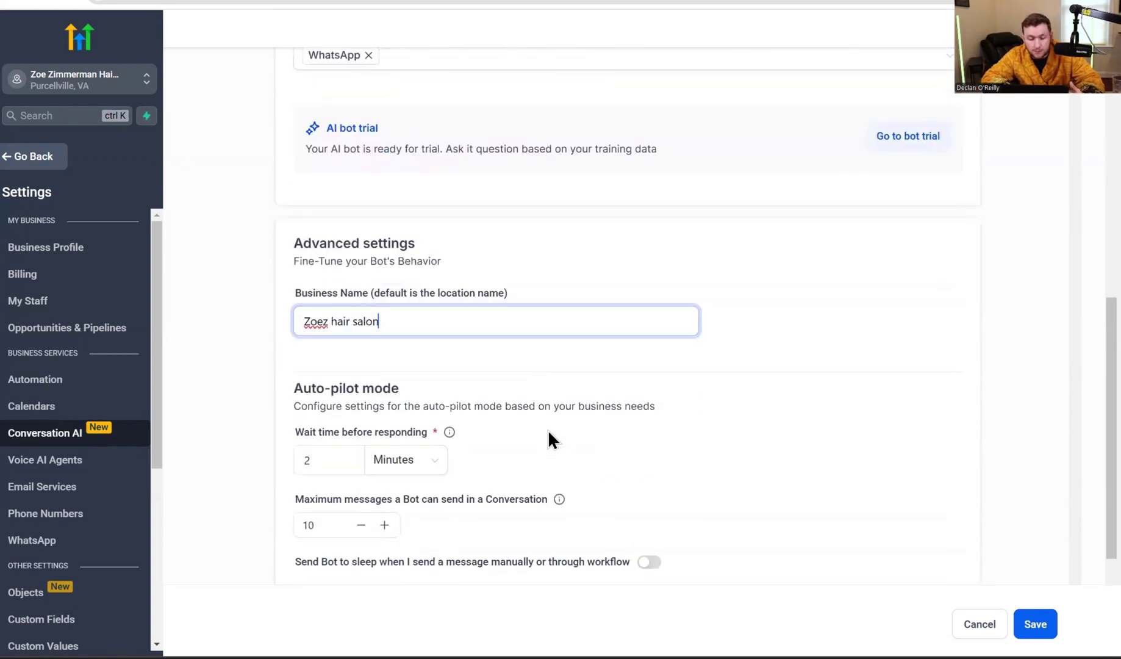
Step: Set the wait time before responding to 10 Seconds
{"action": "left_click", "coordinate": [349, 400]}
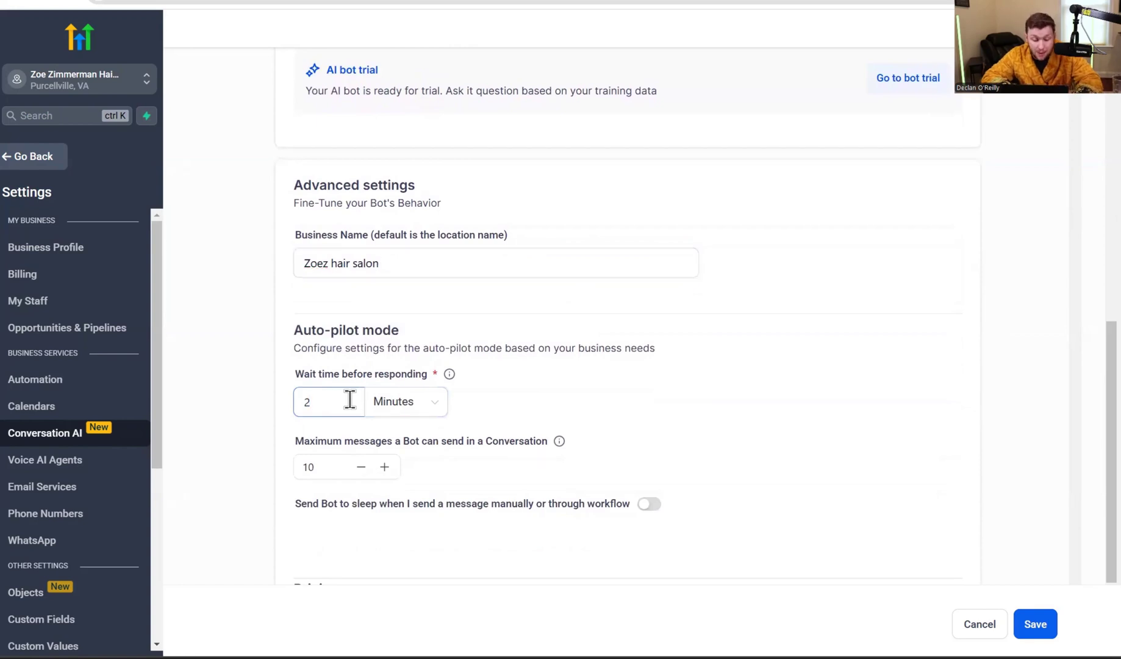
{"action": "key", "text": "BackSpace"}
{"action": "type", "text": "10"}
{"action": "left_click", "coordinate": [393, 401]}
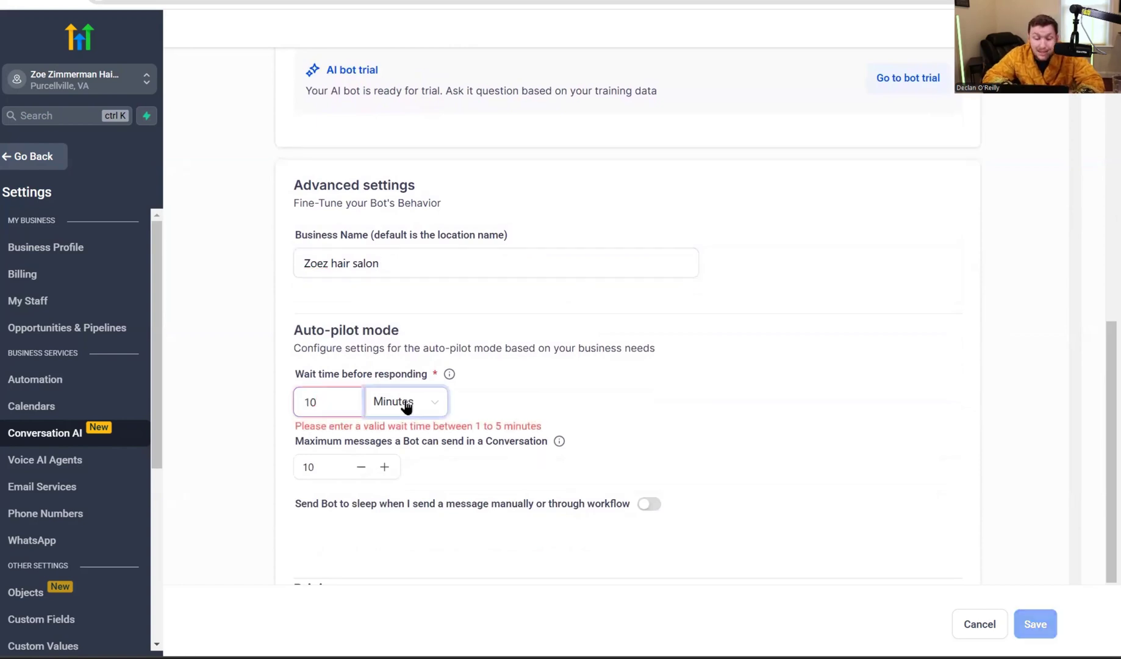
{"action": "left_click", "coordinate": [403, 469]}
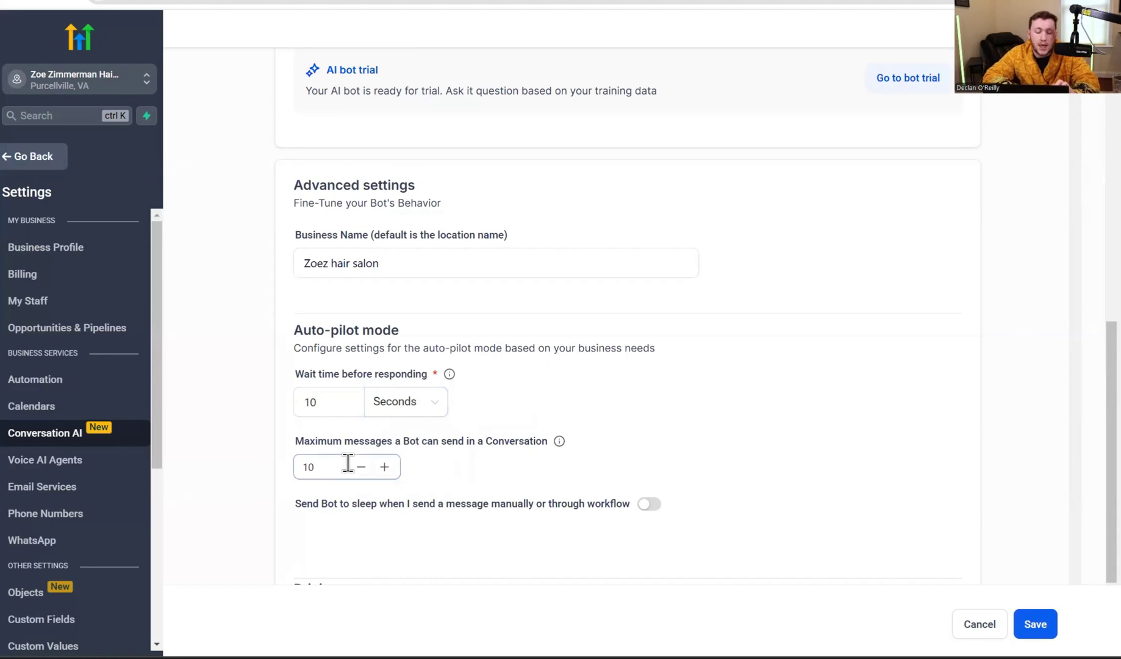
Step: Leave 'Send Bot to sleep' off, save the Whatsapp Bot, and view its training page
{"action": "scroll", "coordinate": [466, 475], "scroll_direction": "down", "scroll_amount": 2}
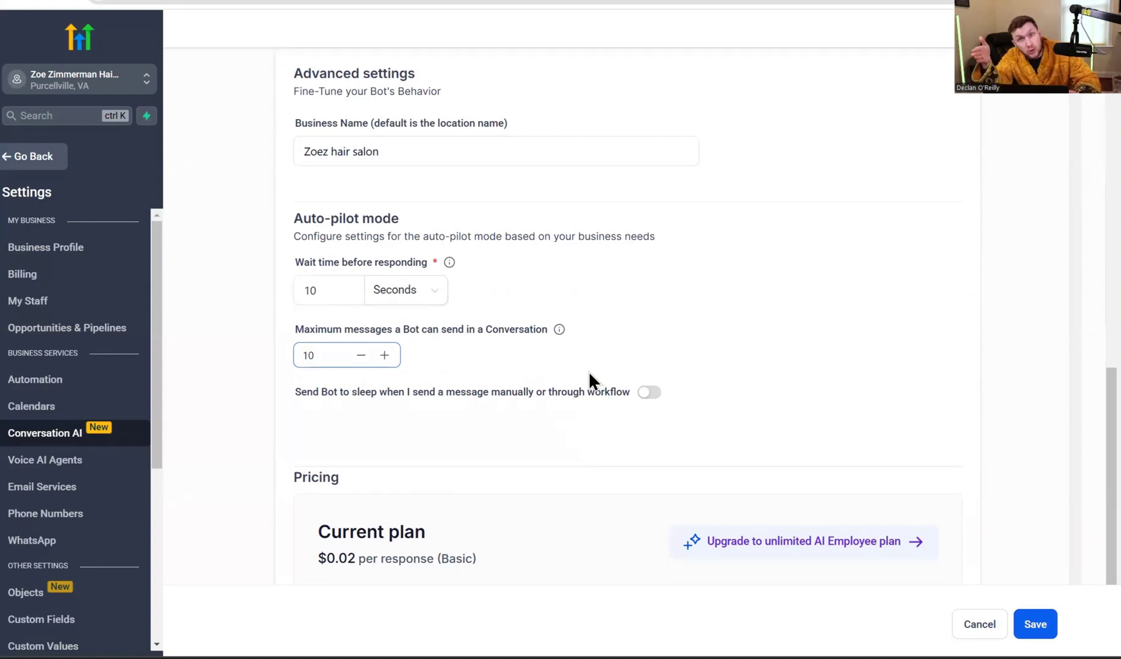
{"action": "left_click", "coordinate": [648, 397]}
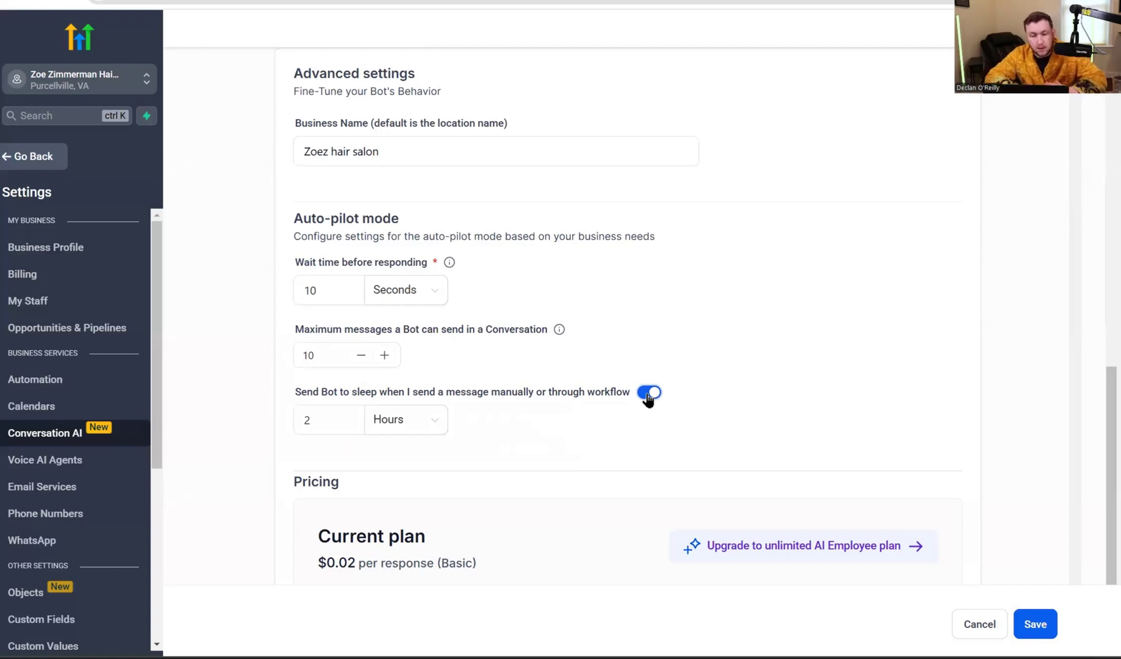
{"action": "left_click", "coordinate": [648, 395]}
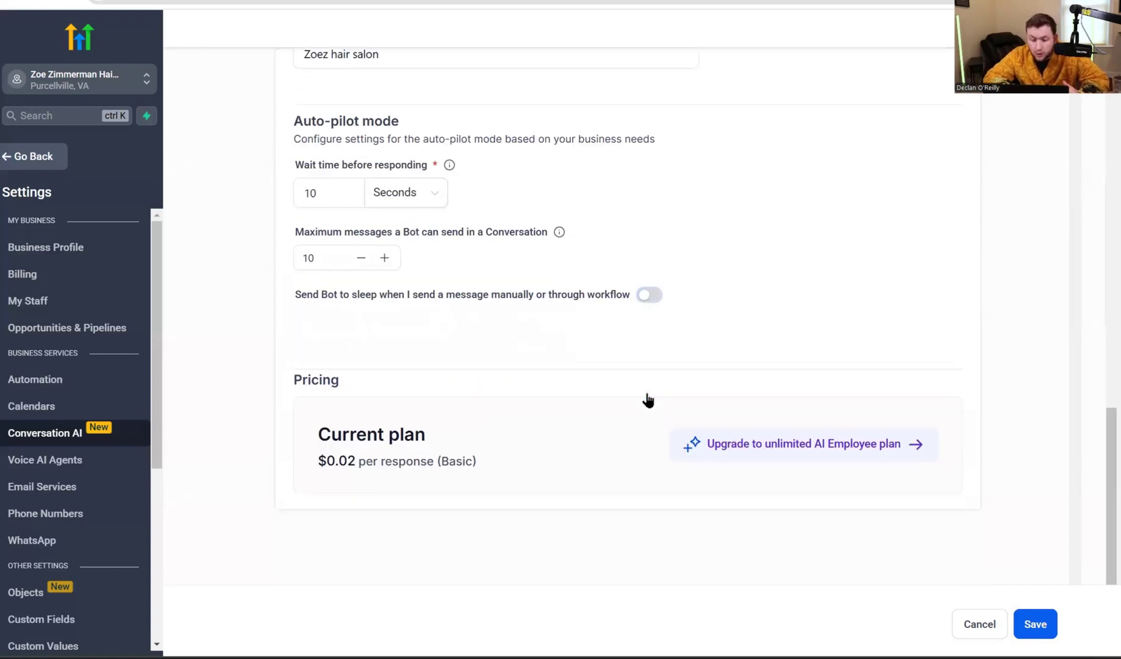
{"action": "scroll", "coordinate": [789, 252], "scroll_direction": "up", "scroll_amount": 8}
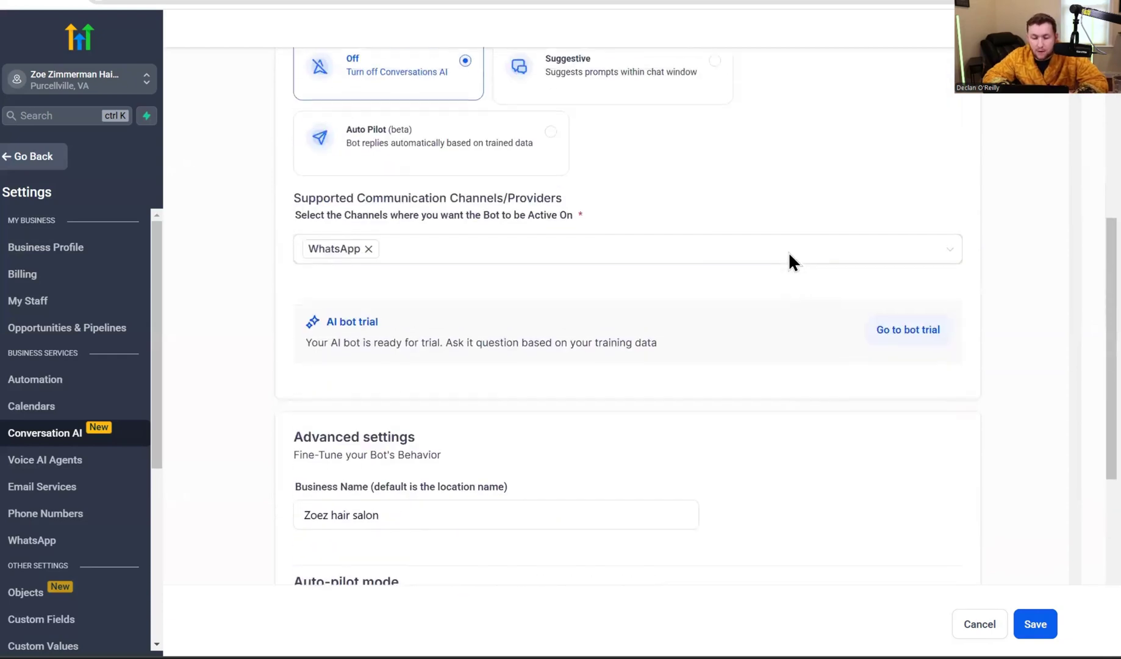
{"action": "scroll", "coordinate": [788, 252], "scroll_direction": "down", "scroll_amount": 8}
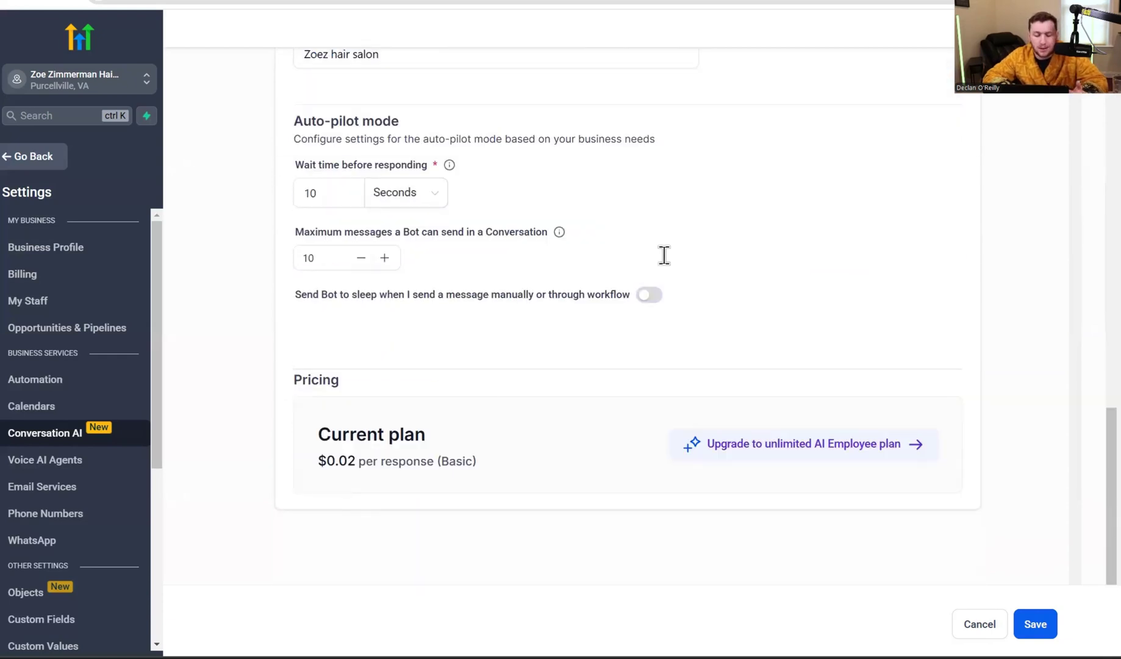
{"action": "scroll", "coordinate": [717, 247], "scroll_direction": "up", "scroll_amount": 8}
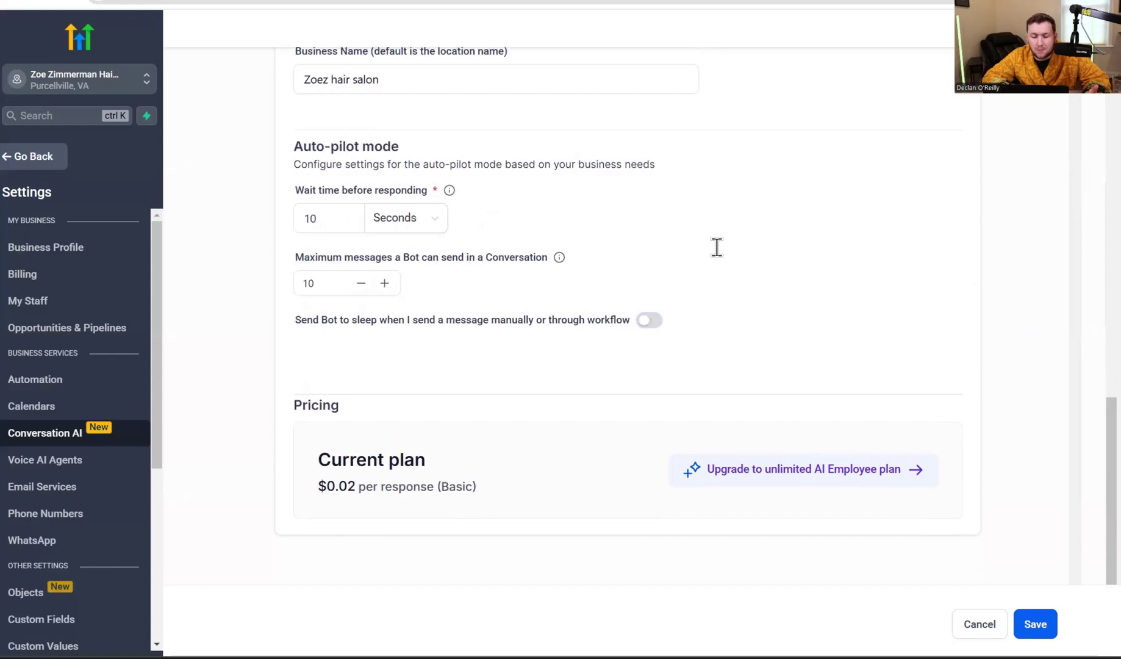
{"action": "scroll", "coordinate": [717, 247], "scroll_direction": "down", "scroll_amount": 10}
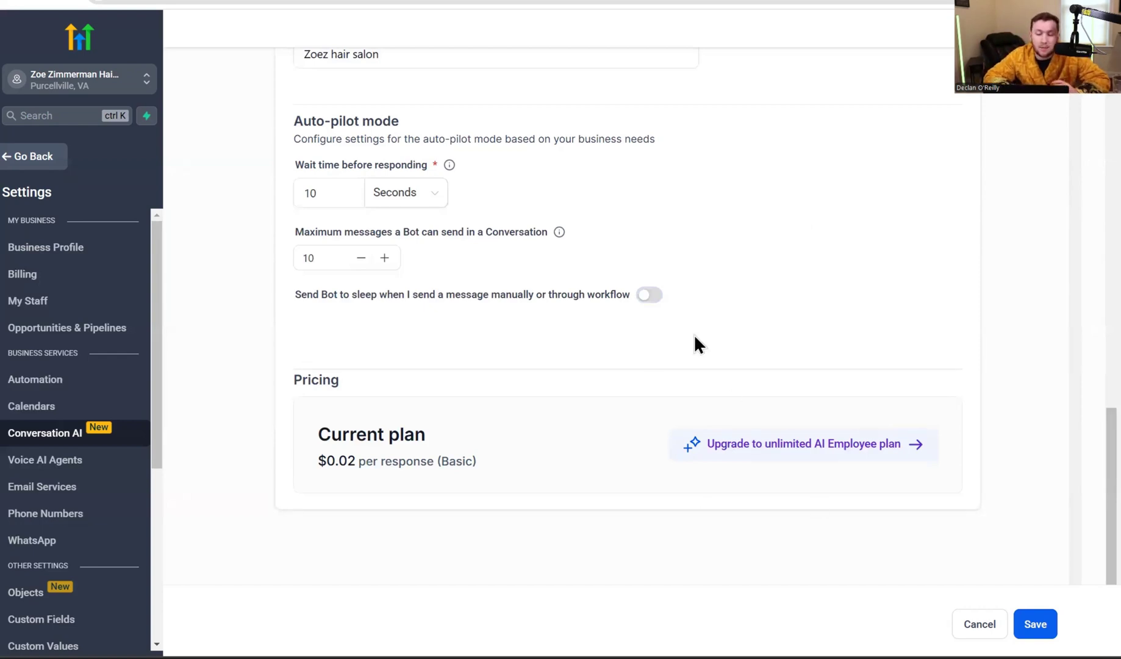
{"action": "scroll", "coordinate": [695, 337], "scroll_direction": "up", "scroll_amount": 10}
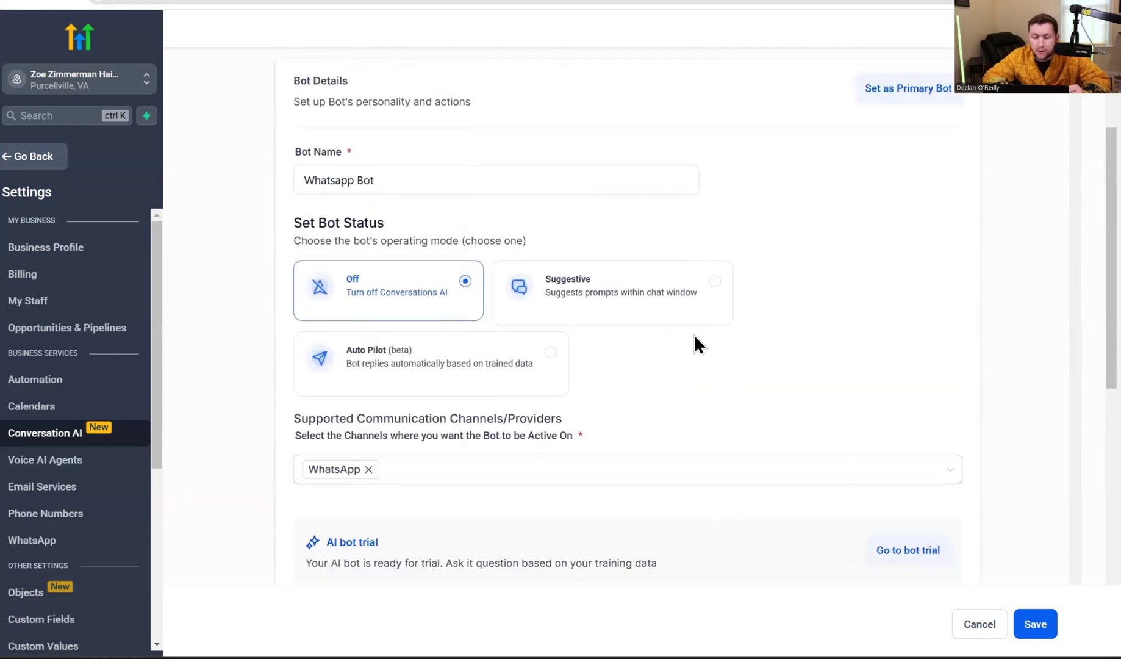
{"action": "left_click", "coordinate": [1033, 626]}
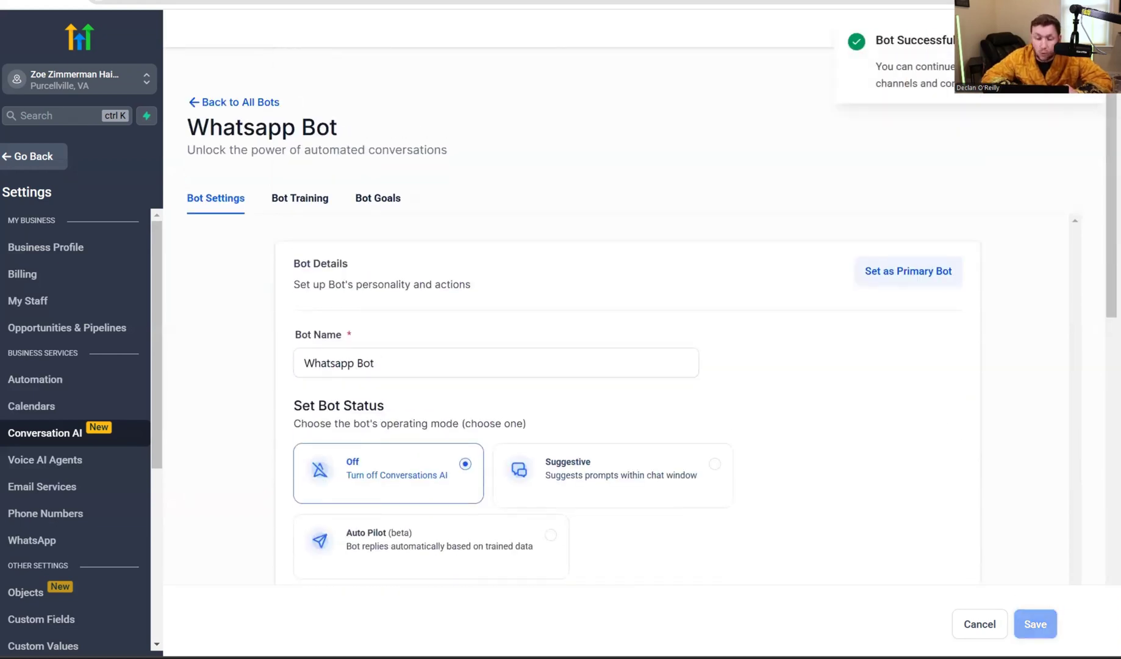
{"action": "left_click", "coordinate": [313, 201]}
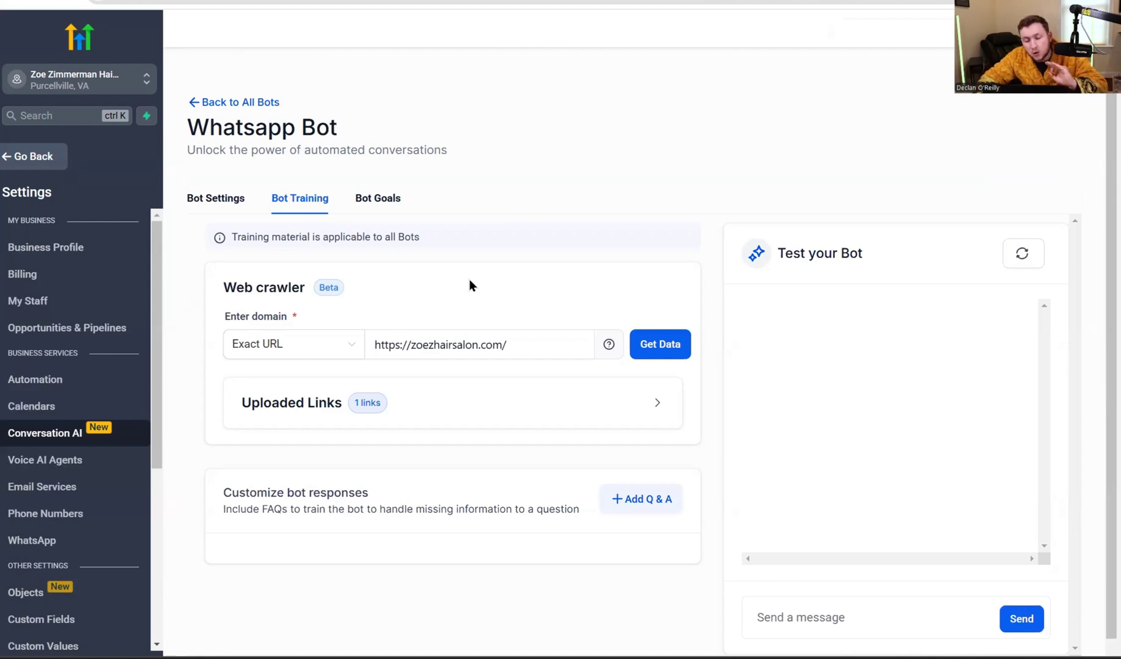
Step: Crawl zoezhairsalon.com from the domain field as training data
{"action": "left_click", "coordinate": [497, 346]}
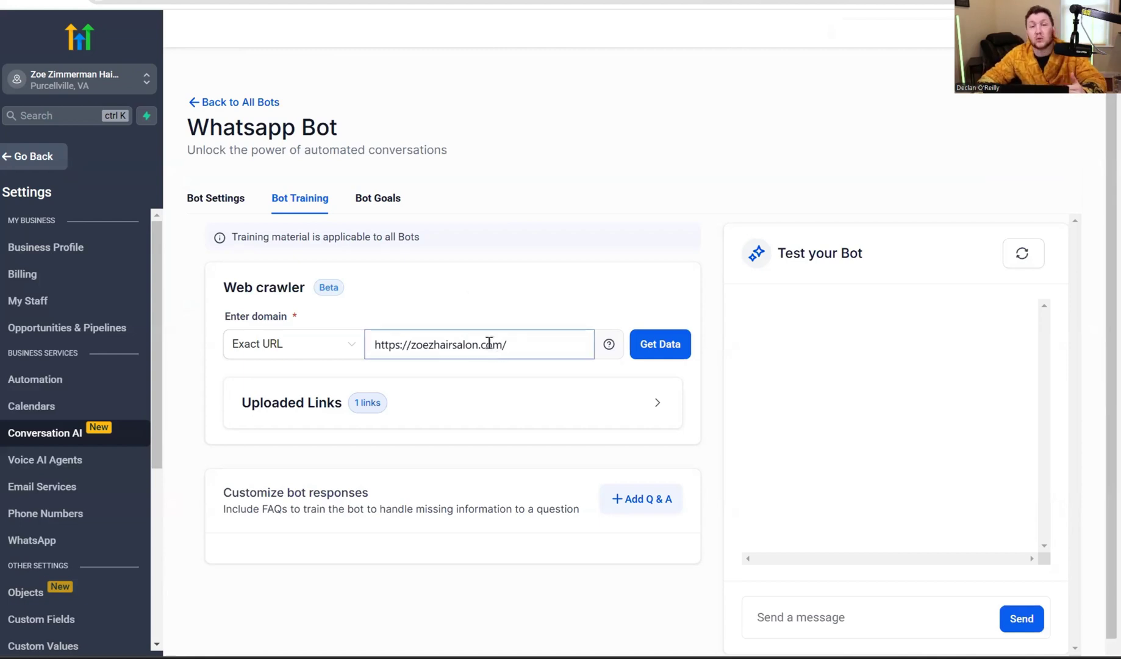
{"action": "left_click", "coordinate": [505, 345]}
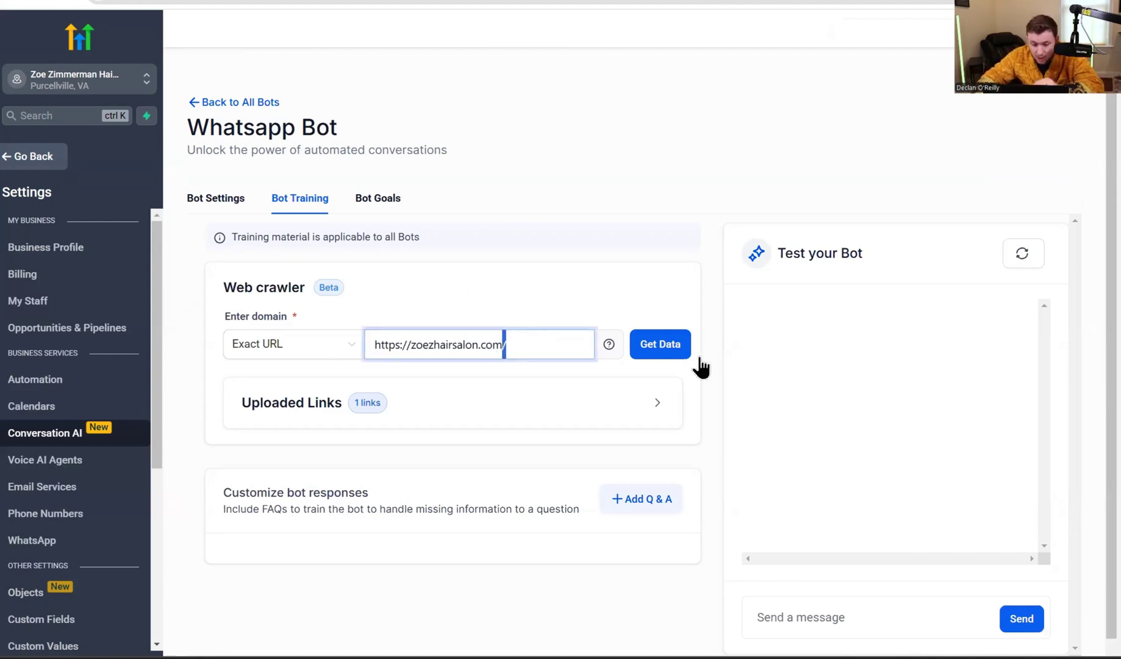
{"action": "left_click", "coordinate": [668, 348]}
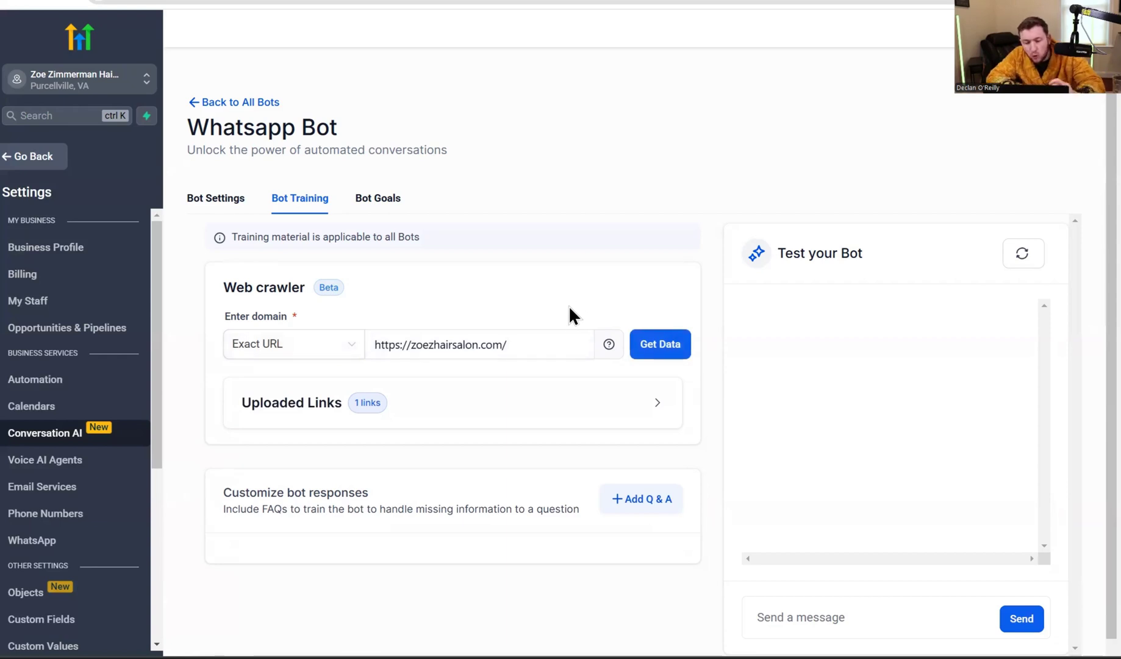
Step: Clear the domain field and expand Uploaded Links to see the site marked Trained
{"action": "triple_click", "coordinate": [551, 345]}
{"action": "key", "text": "ctrl+c"}
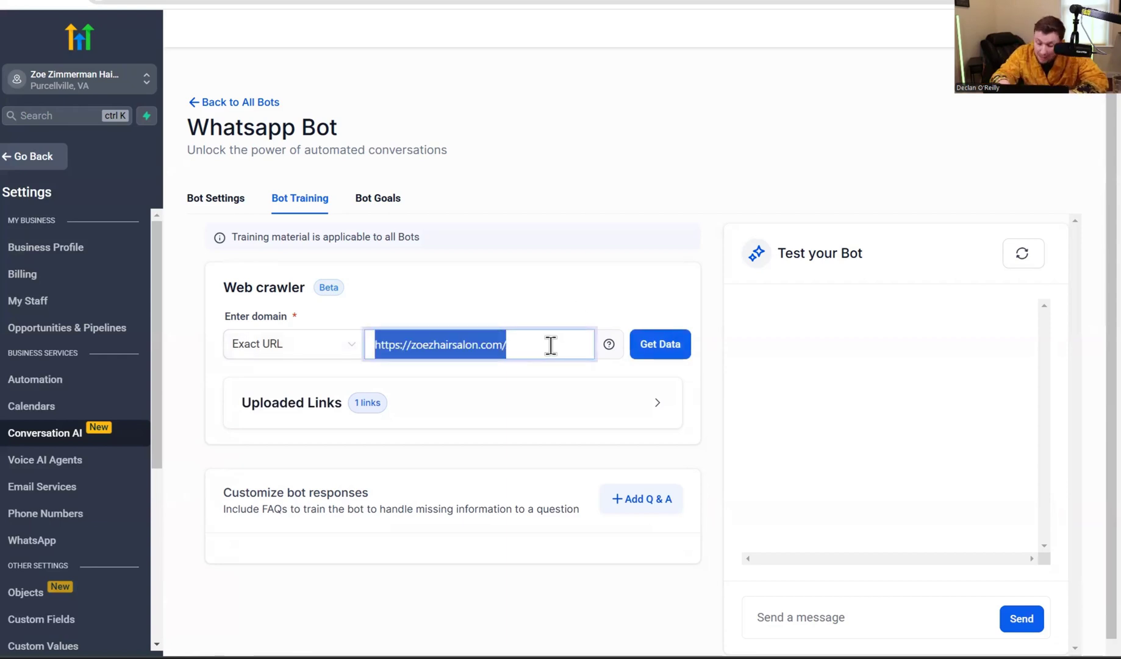
{"action": "key", "text": "BackSpace"}
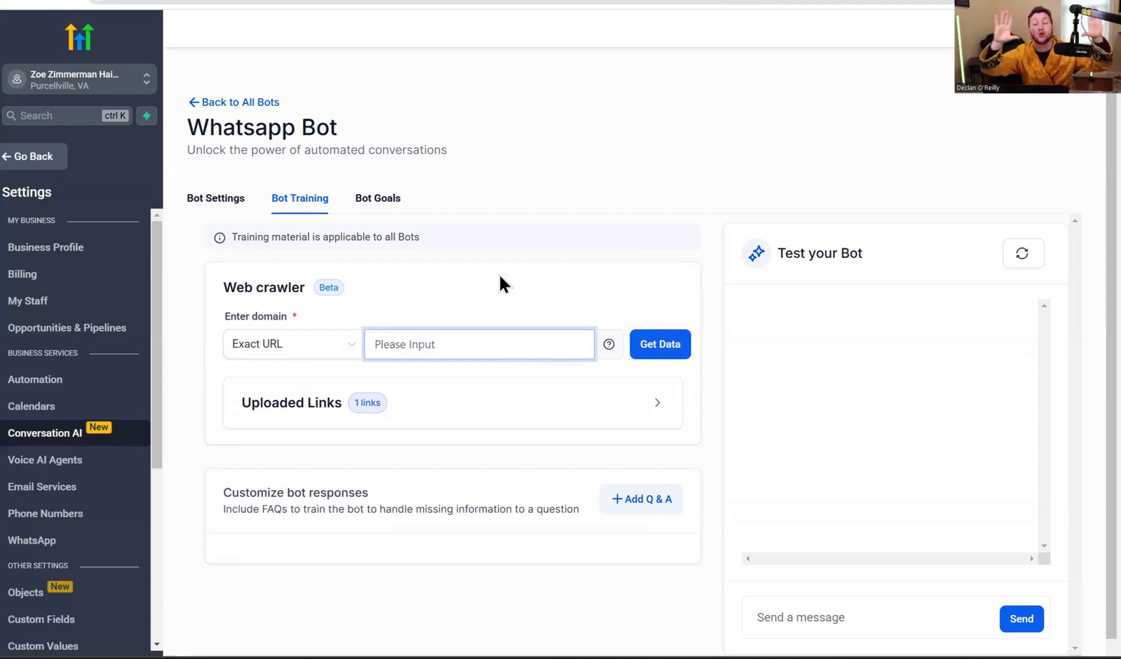
{"action": "left_click", "coordinate": [468, 405]}
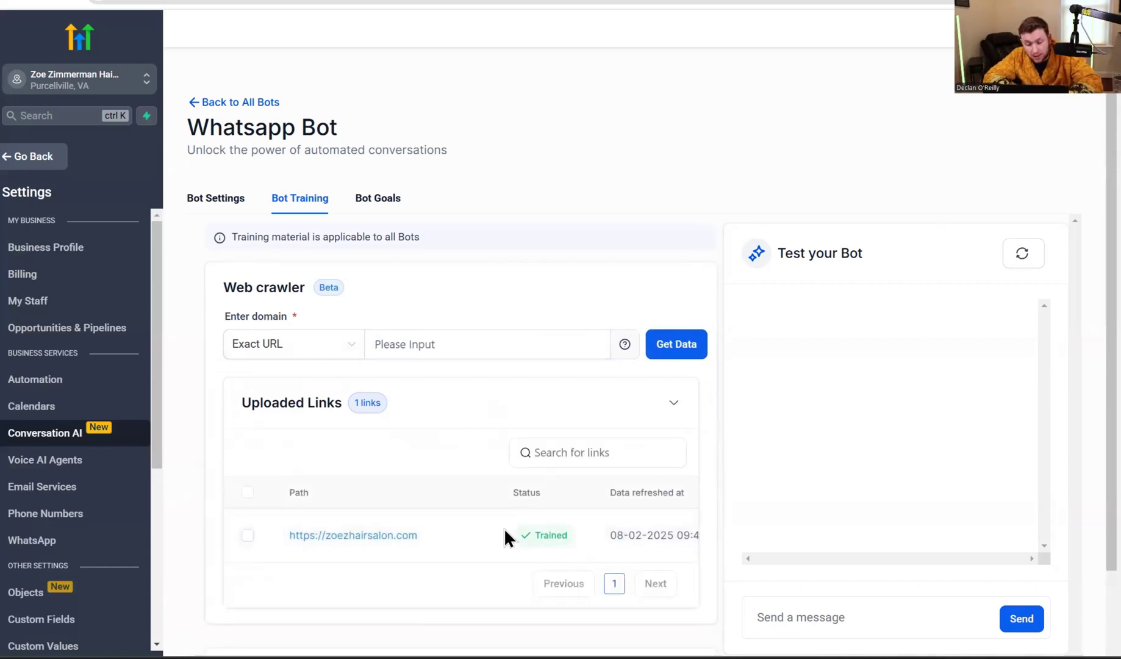
{"action": "left_click", "coordinate": [442, 350]}
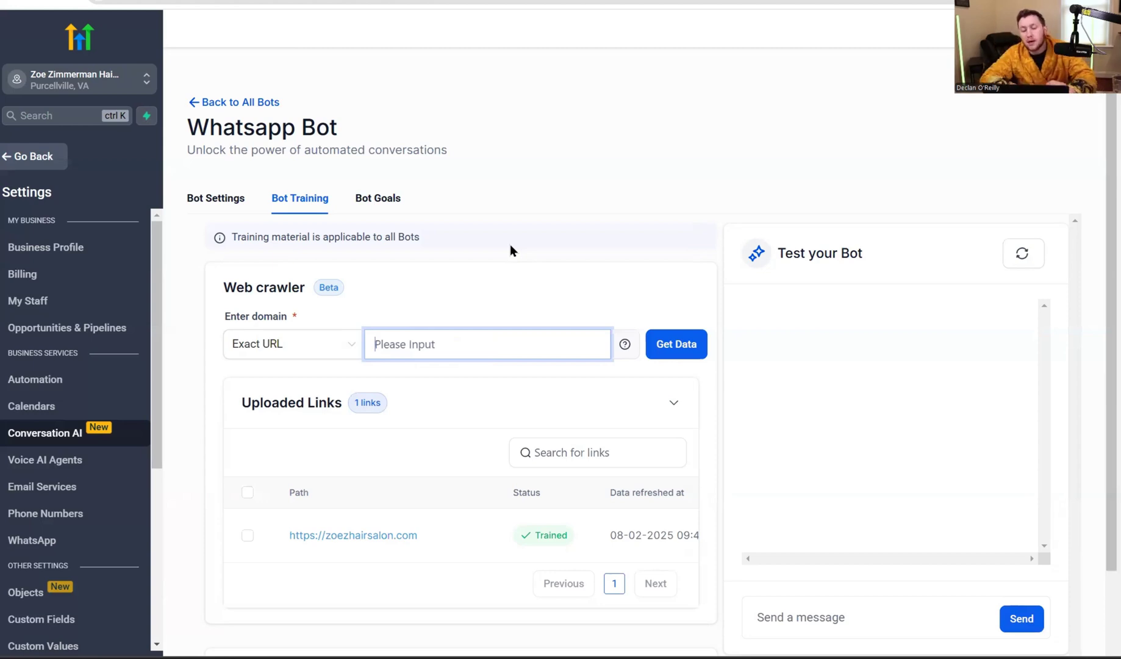
{"action": "key", "text": "ctrl+v"}
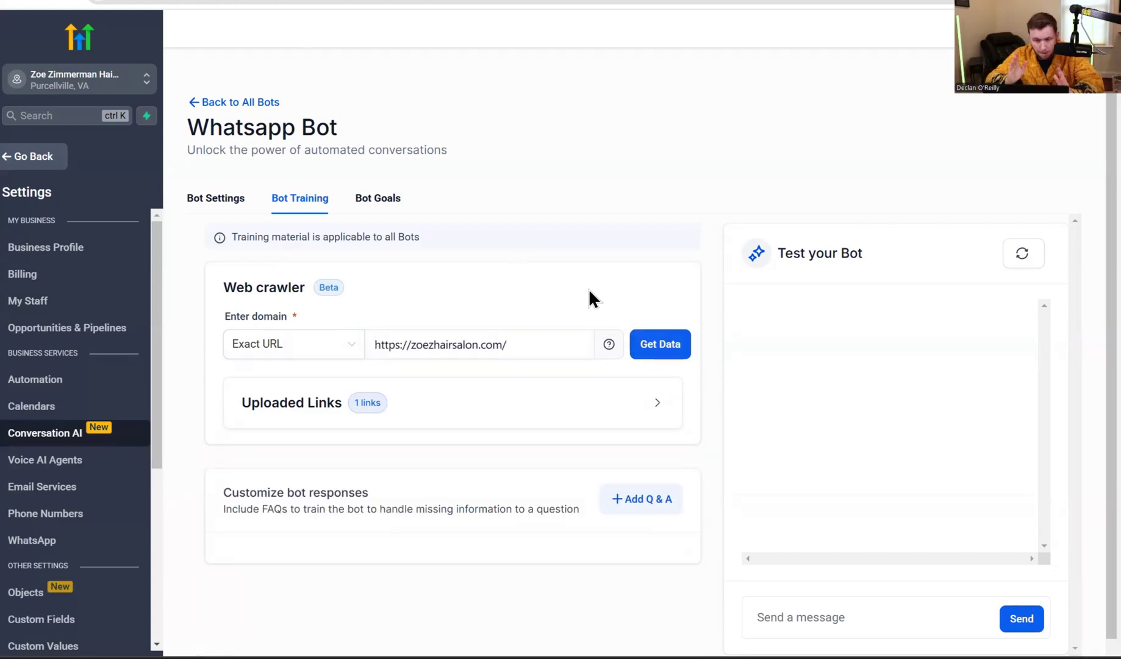
{"action": "key", "text": "Return"}
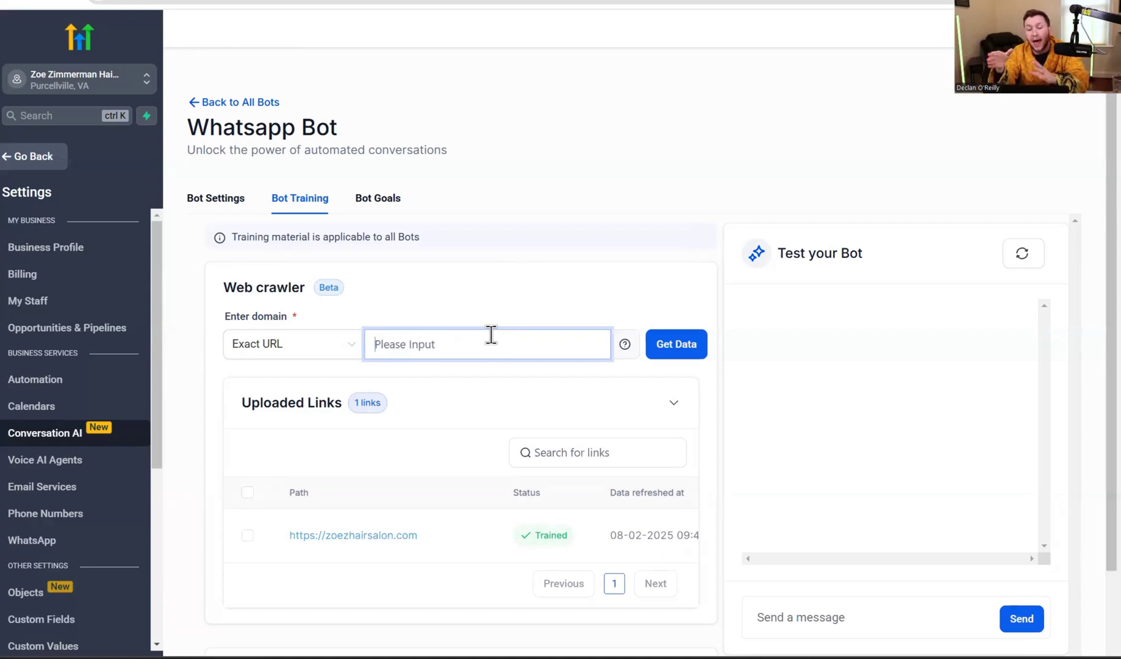
Step: Add a new question-and-answer training entry and expand it for editing
{"action": "scroll", "coordinate": [588, 293], "scroll_direction": "down", "scroll_amount": 2}
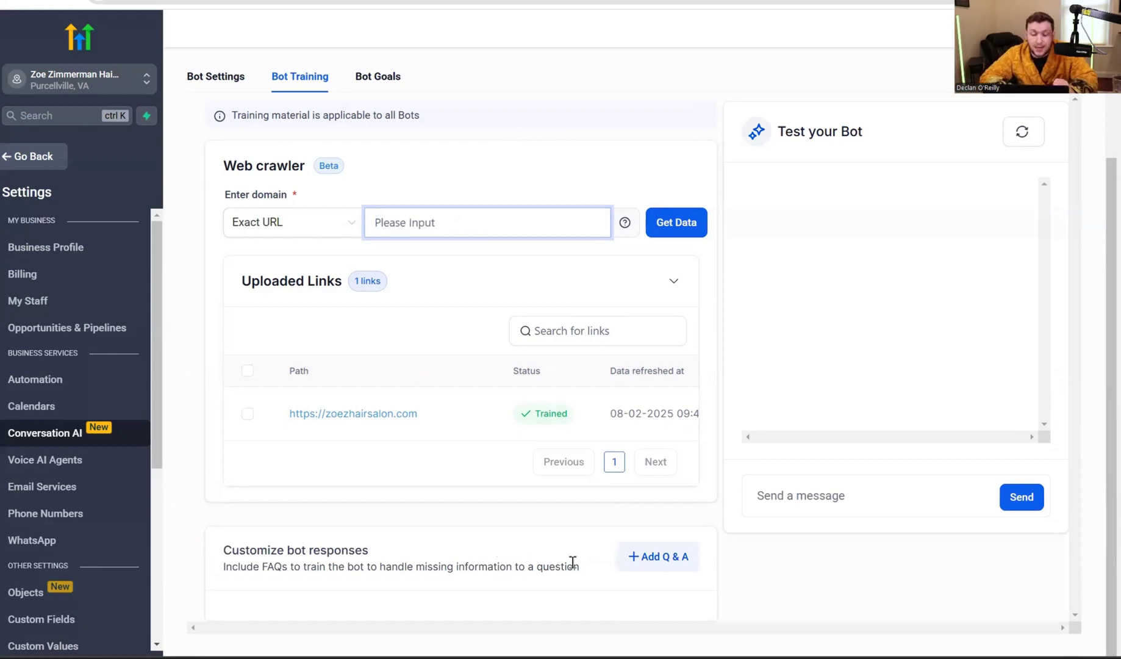
{"action": "left_click", "coordinate": [642, 564]}
{"action": "scroll", "coordinate": [642, 566], "scroll_direction": "down", "scroll_amount": 2}
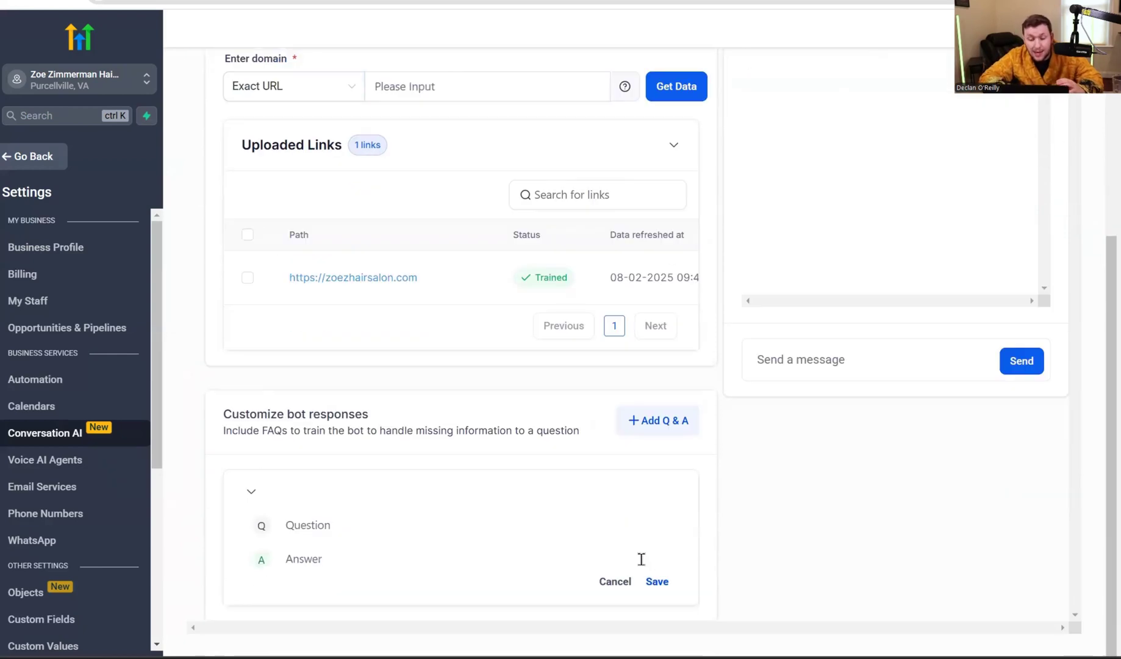
{"action": "left_click", "coordinate": [529, 534]}
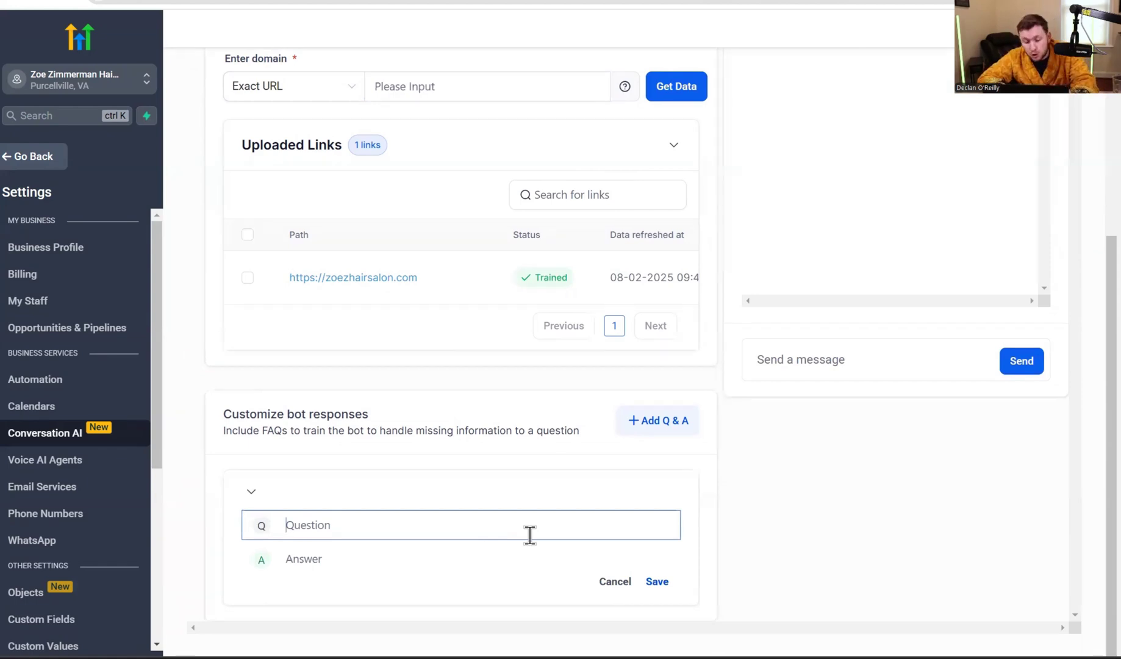
{"action": "left_click", "coordinate": [529, 534]}
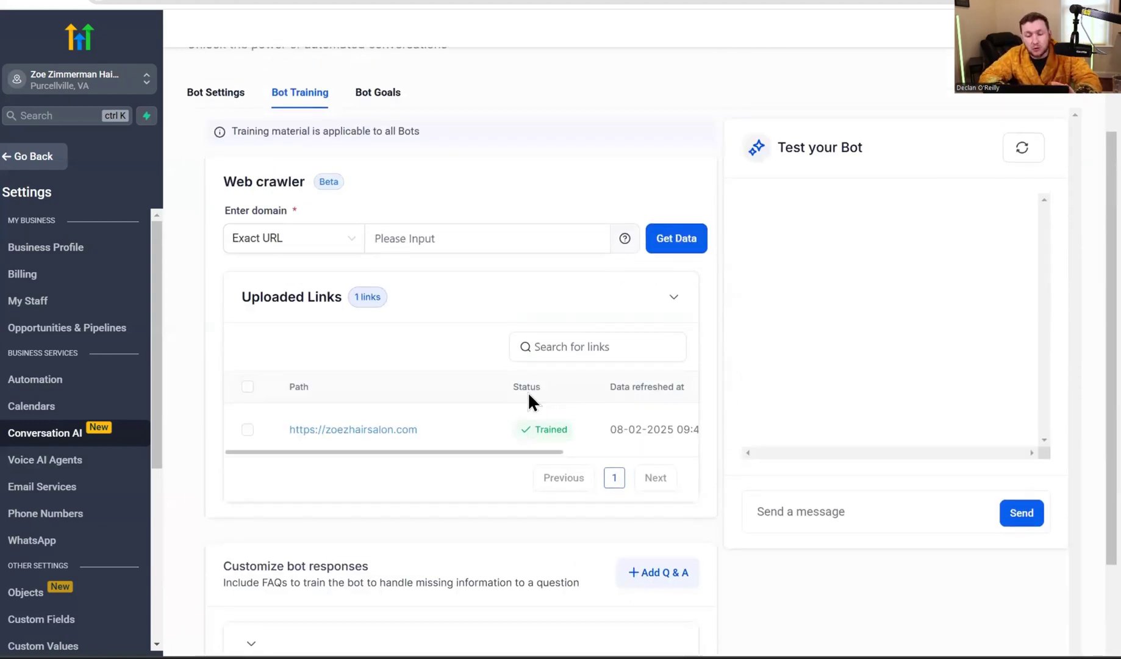
{"action": "scroll", "coordinate": [528, 401], "scroll_direction": "down", "scroll_amount": 1}
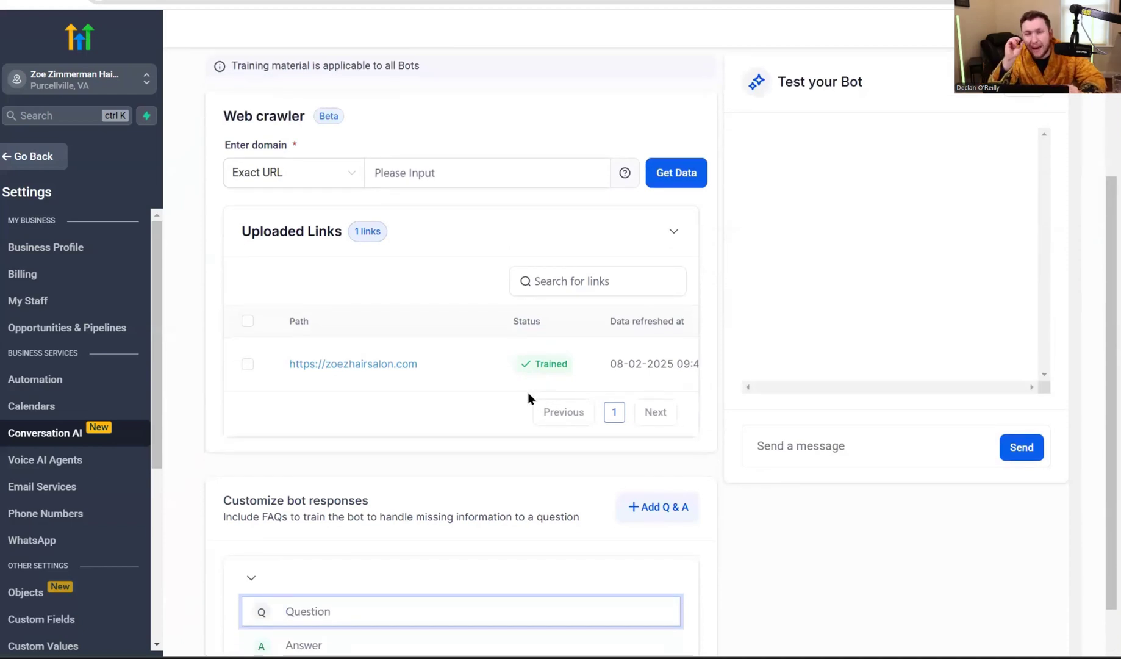
{"action": "scroll", "coordinate": [527, 392], "scroll_direction": "down", "scroll_amount": 1}
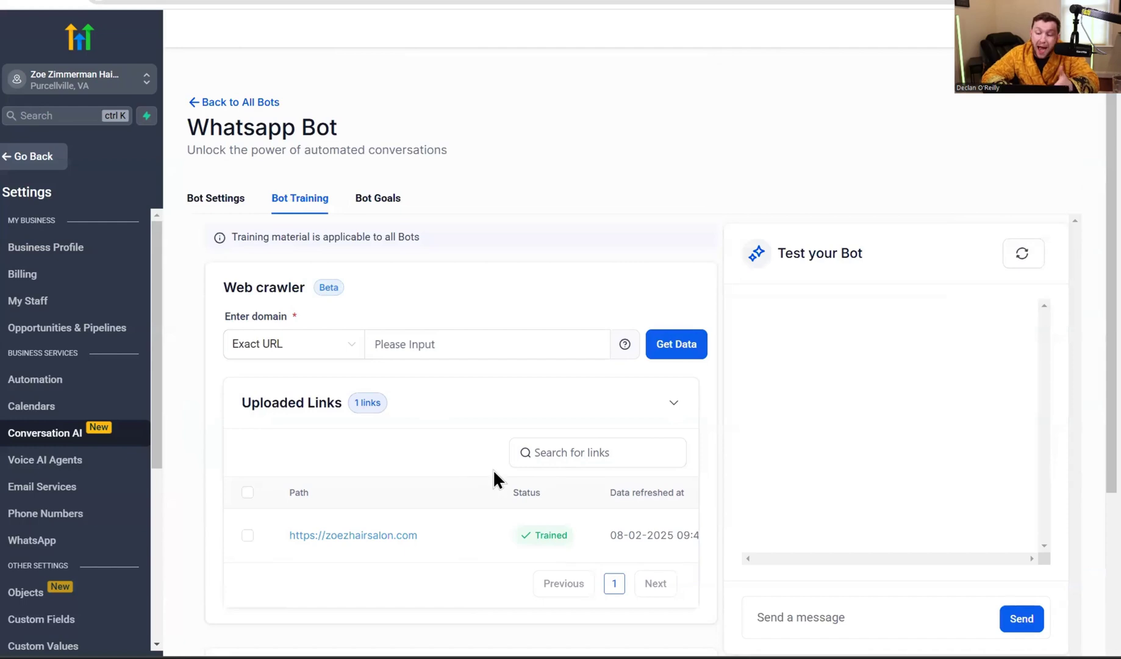
Step: Send the test bot 'Hello i am looking for a hair salon'
{"action": "scroll", "coordinate": [494, 472], "scroll_direction": "down", "scroll_amount": 3}
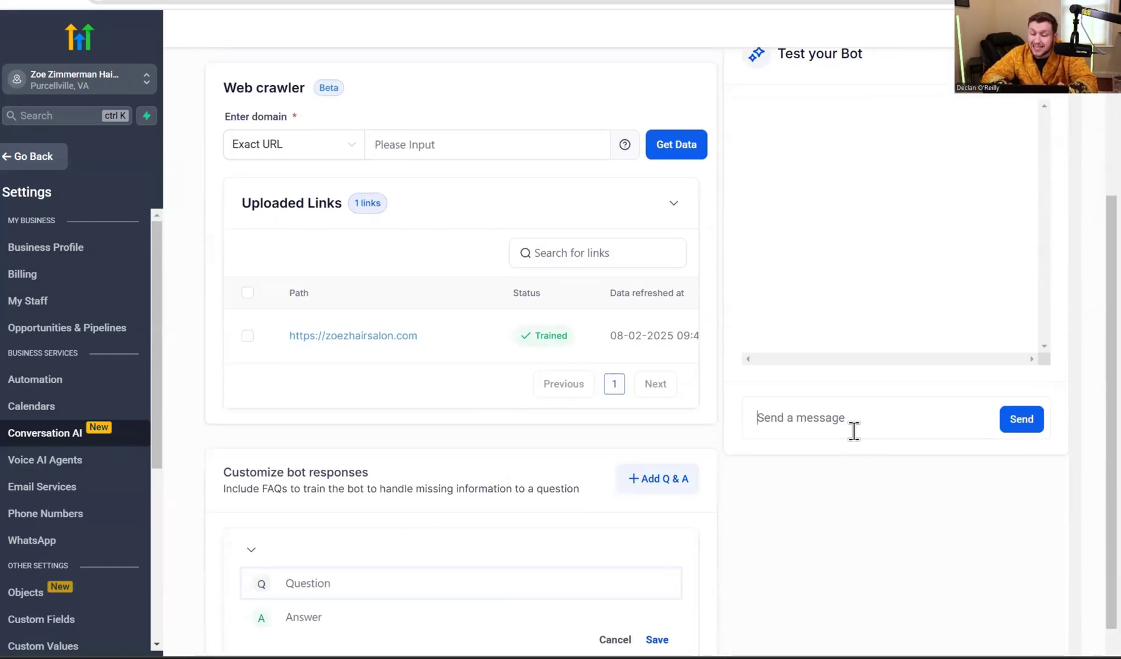
{"action": "type", "text": "Hello "}
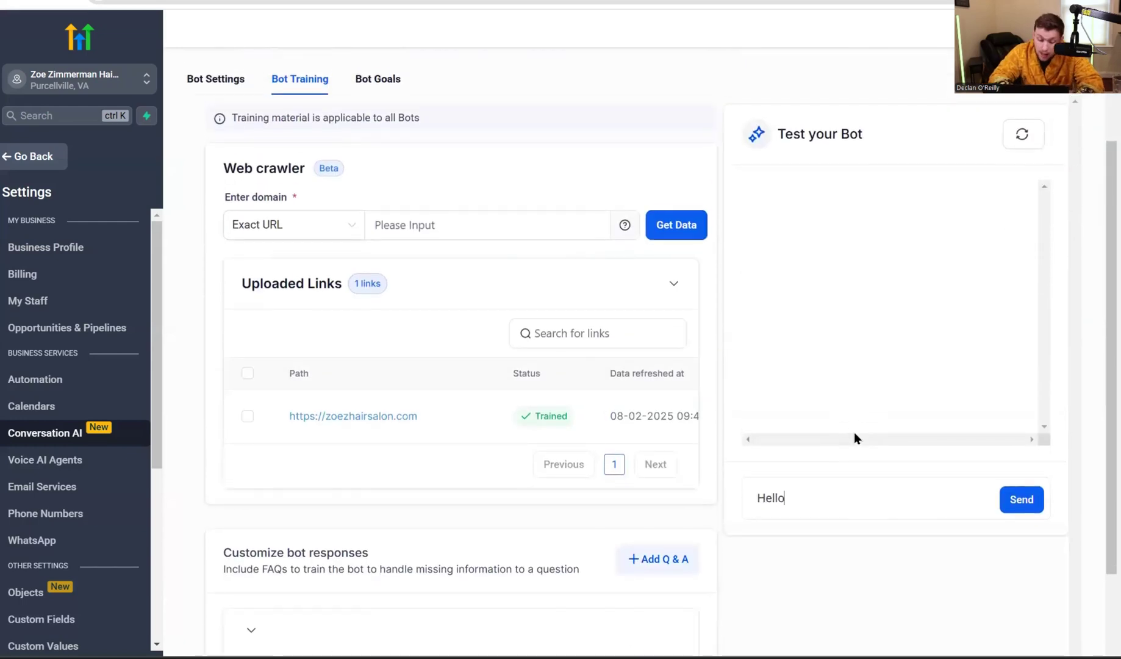
{"action": "type", "text": "i am "}
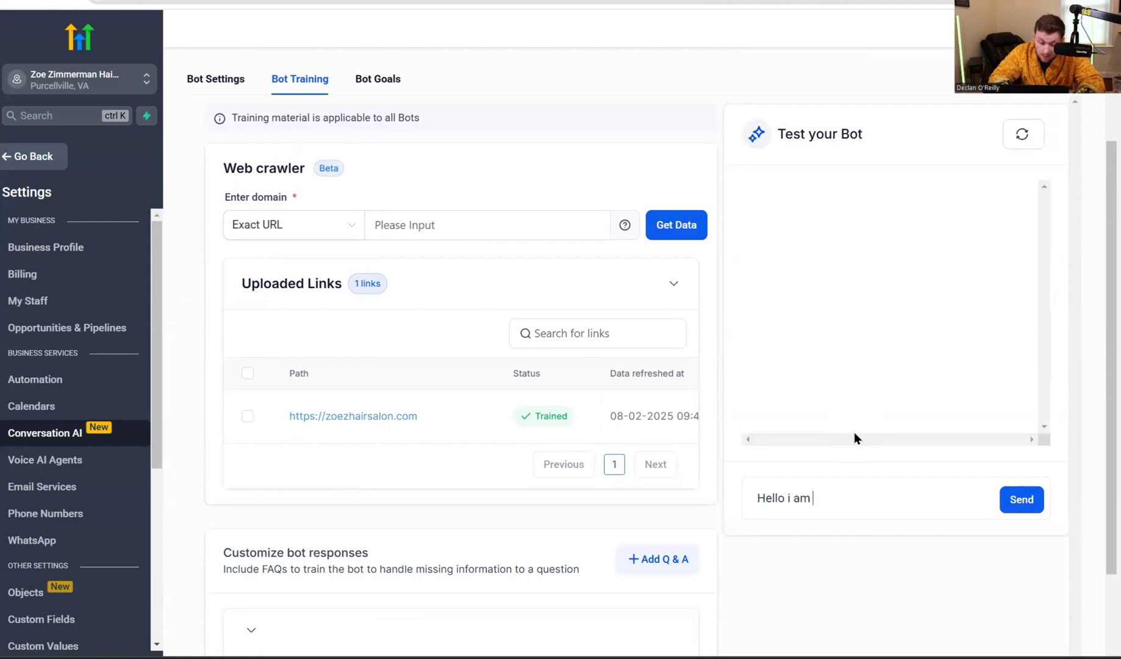
{"action": "type", "text": "looking for a h"}
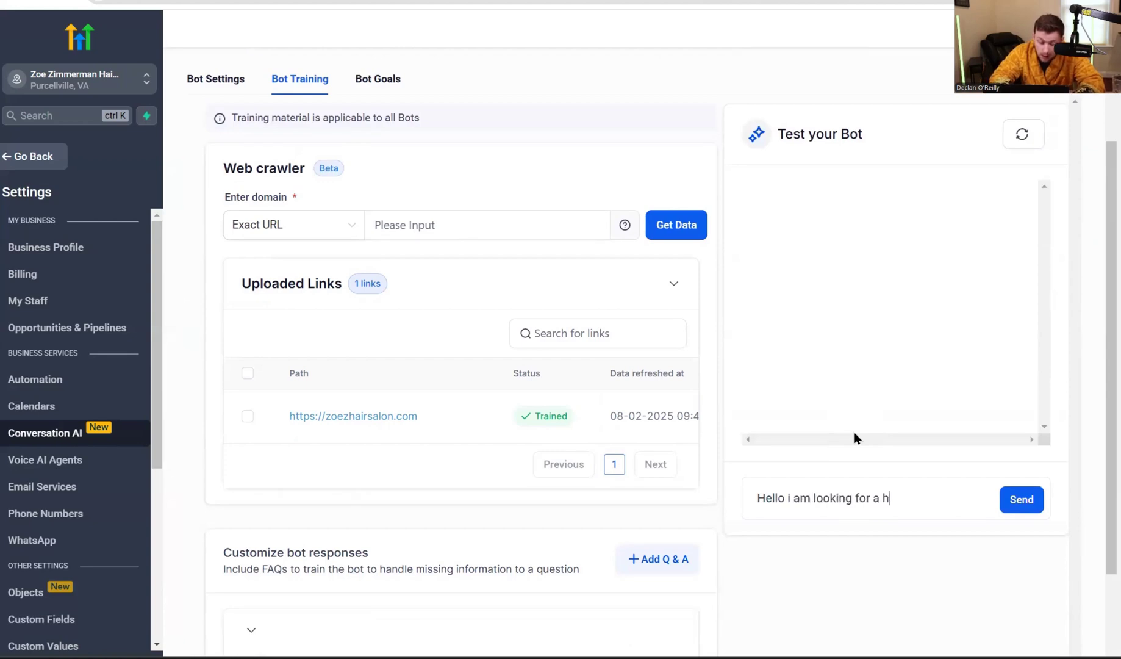
{"action": "type", "text": "air salon"}
{"action": "key", "text": "Return"}
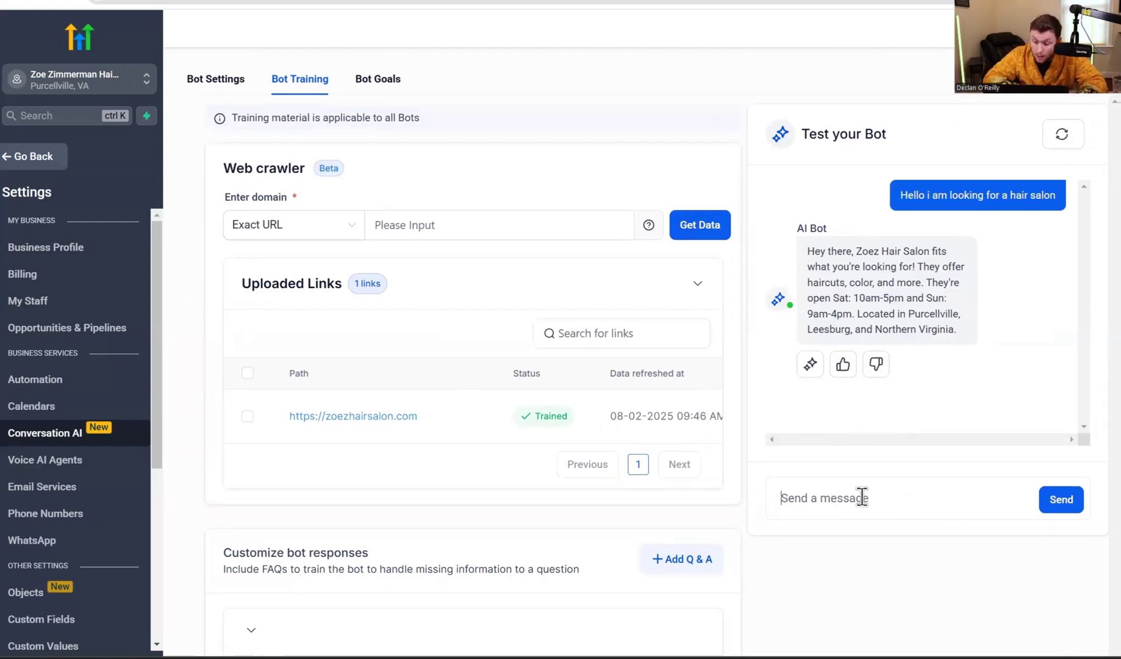
Step: Ask 'ok amazing may i book an appiontmen t' and review the bot's refusal to book
{"action": "type", "text": "Ok appoint"}
{"action": "key", "text": "ctrl+a"}
{"action": "key", "text": "BackSpace"}
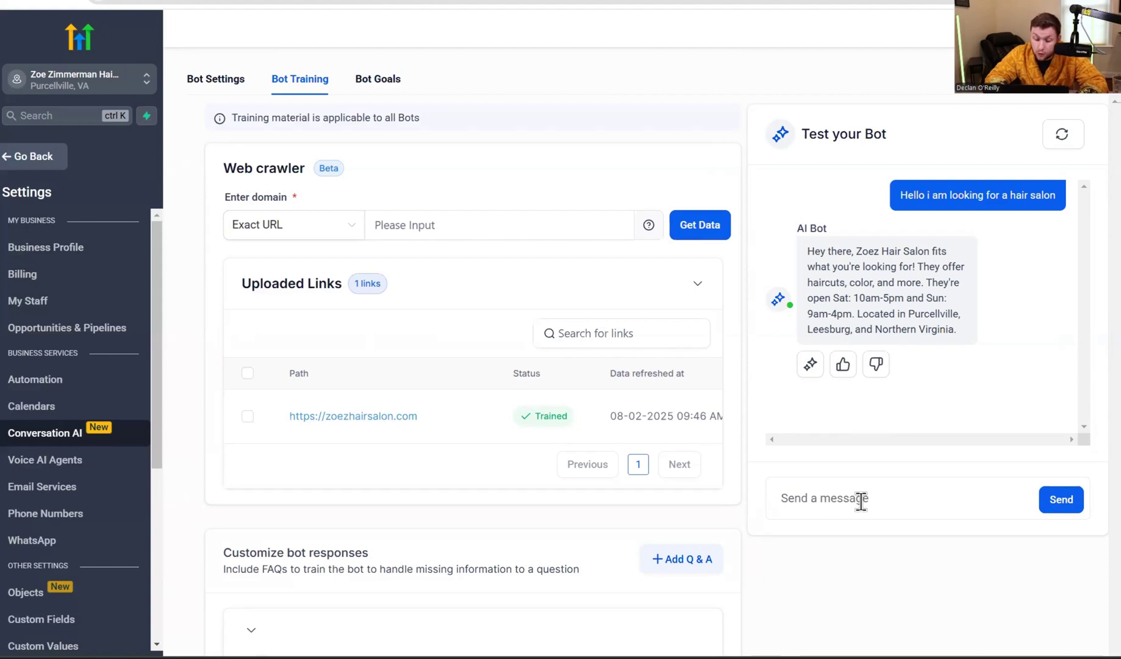
{"action": "type", "text": "ok amazing "}
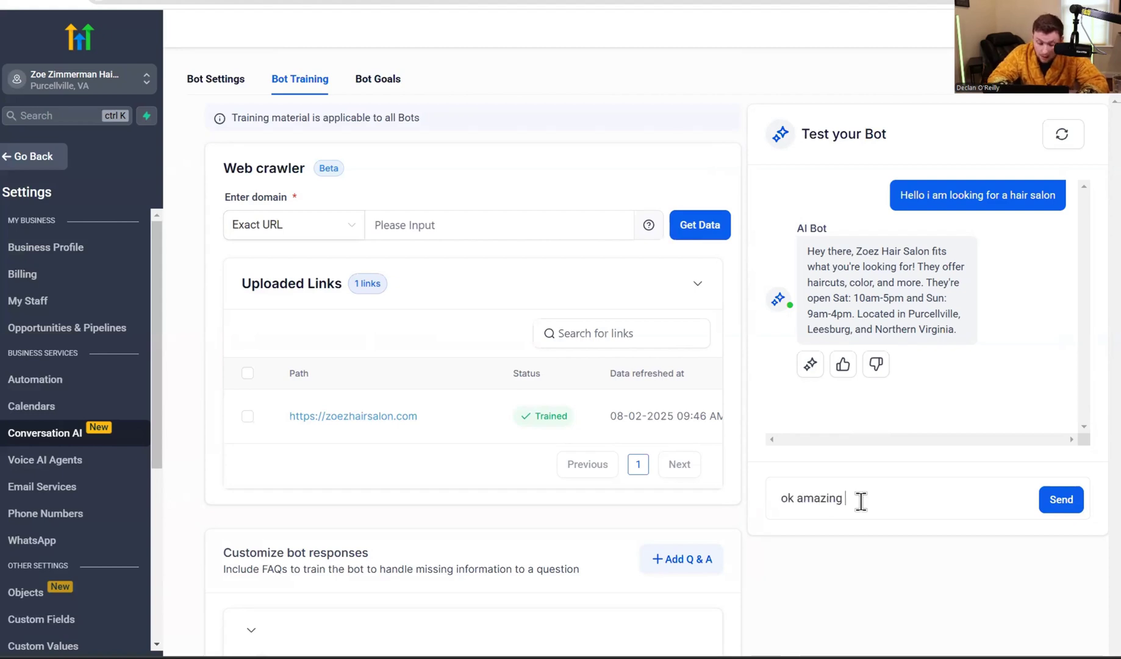
{"action": "type", "text": "may i book a"}
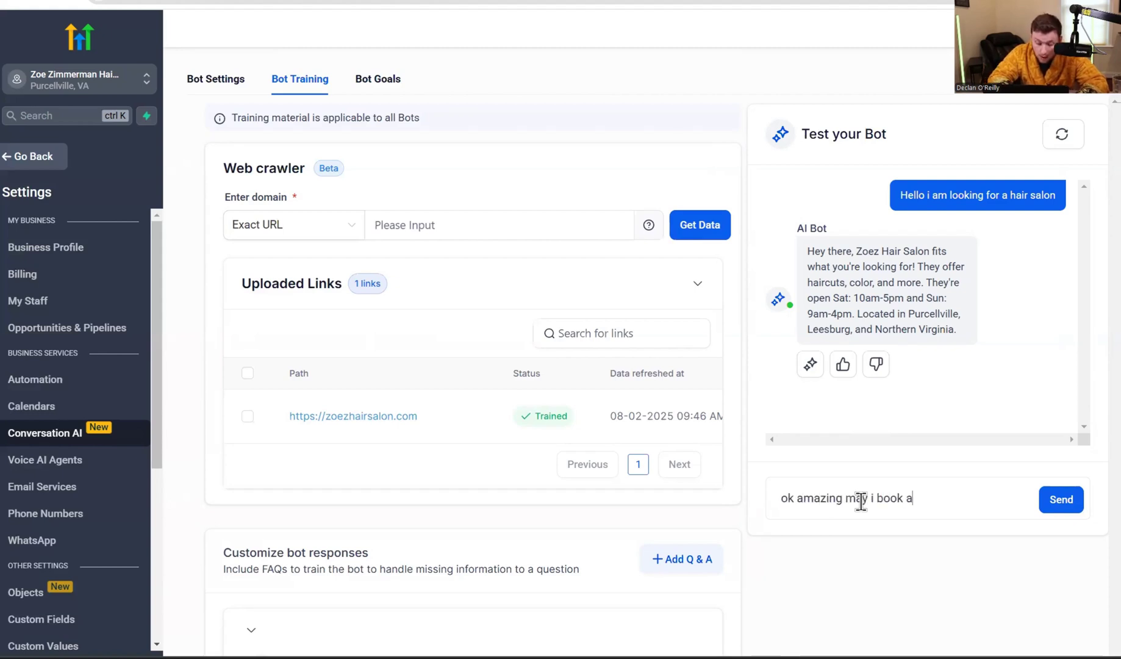
{"action": "type", "text": "n appiontmen "}
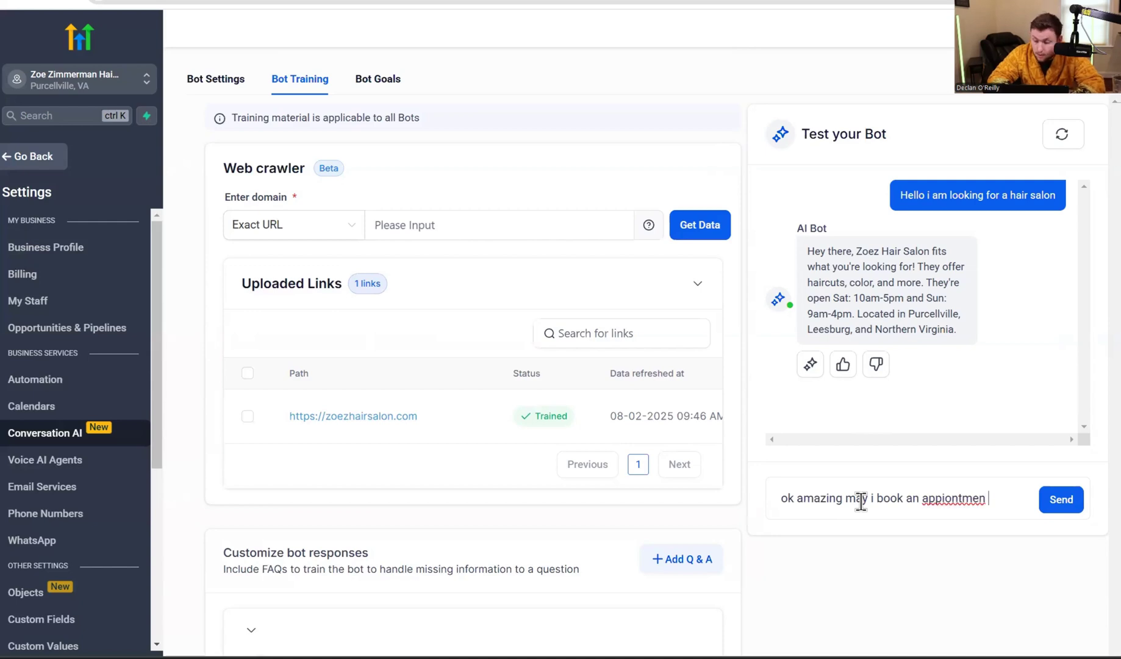
{"action": "type", "text": "t"}
{"action": "key", "text": "Return"}
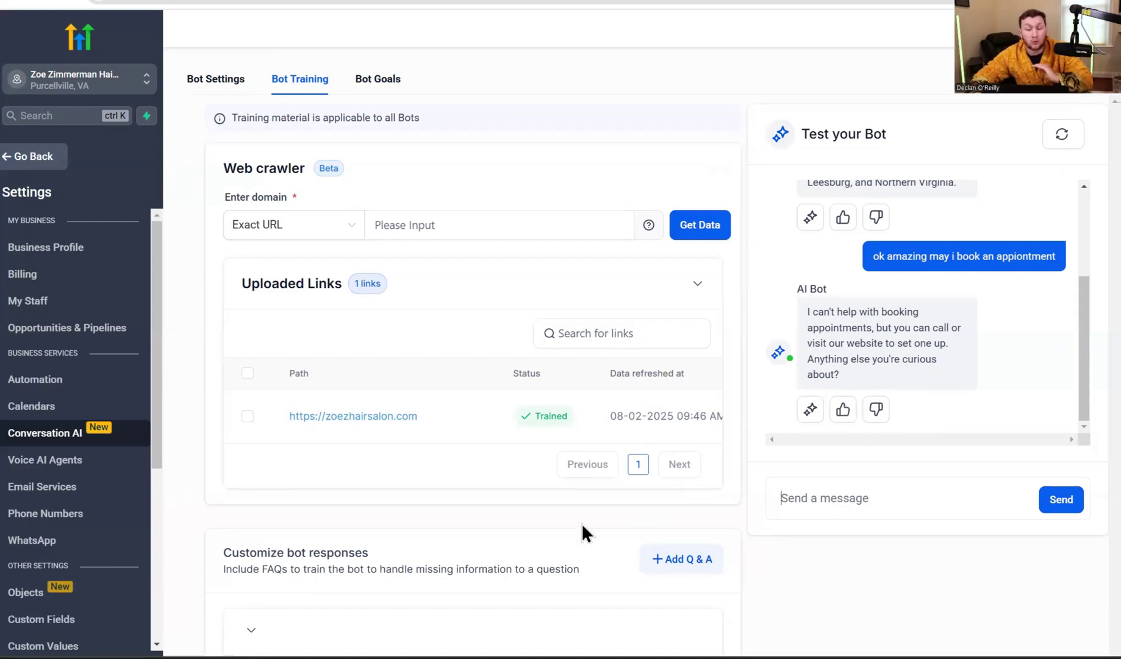
{"action": "scroll", "coordinate": [883, 380], "scroll_direction": "up", "scroll_amount": 2}
{"action": "scroll", "coordinate": [883, 384], "scroll_direction": "down", "scroll_amount": 2}
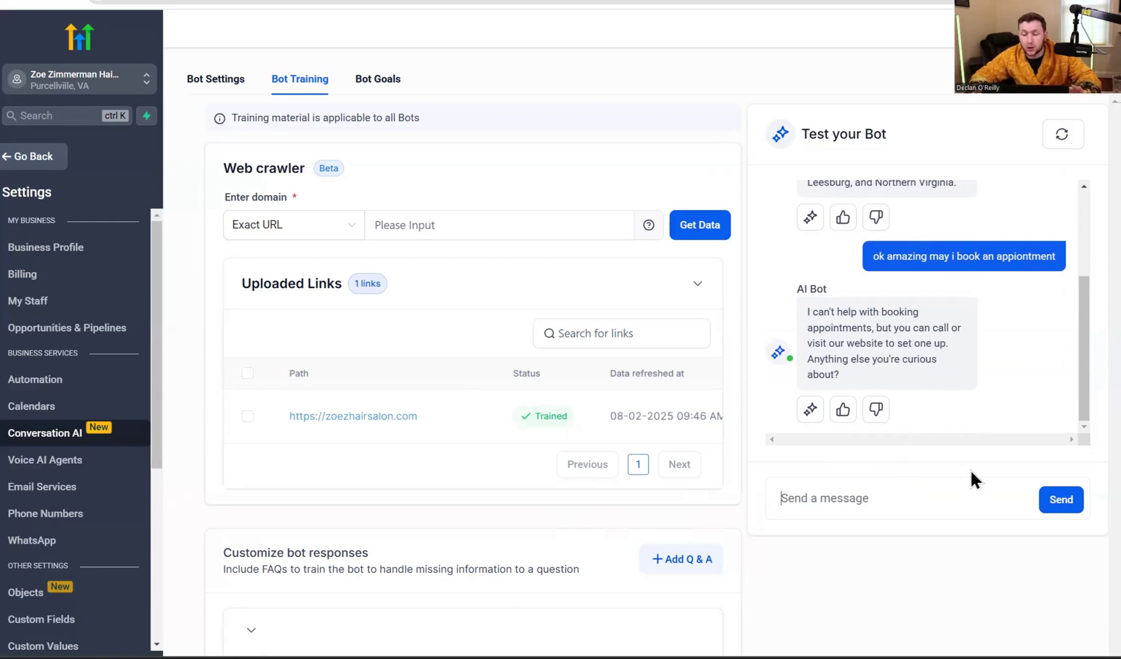
{"action": "scroll", "coordinate": [706, 419], "scroll_direction": "down", "scroll_amount": 2}
{"action": "scroll", "coordinate": [808, 381], "scroll_direction": "up", "scroll_amount": 3}
{"action": "scroll", "coordinate": [802, 394], "scroll_direction": "down", "scroll_amount": 4}
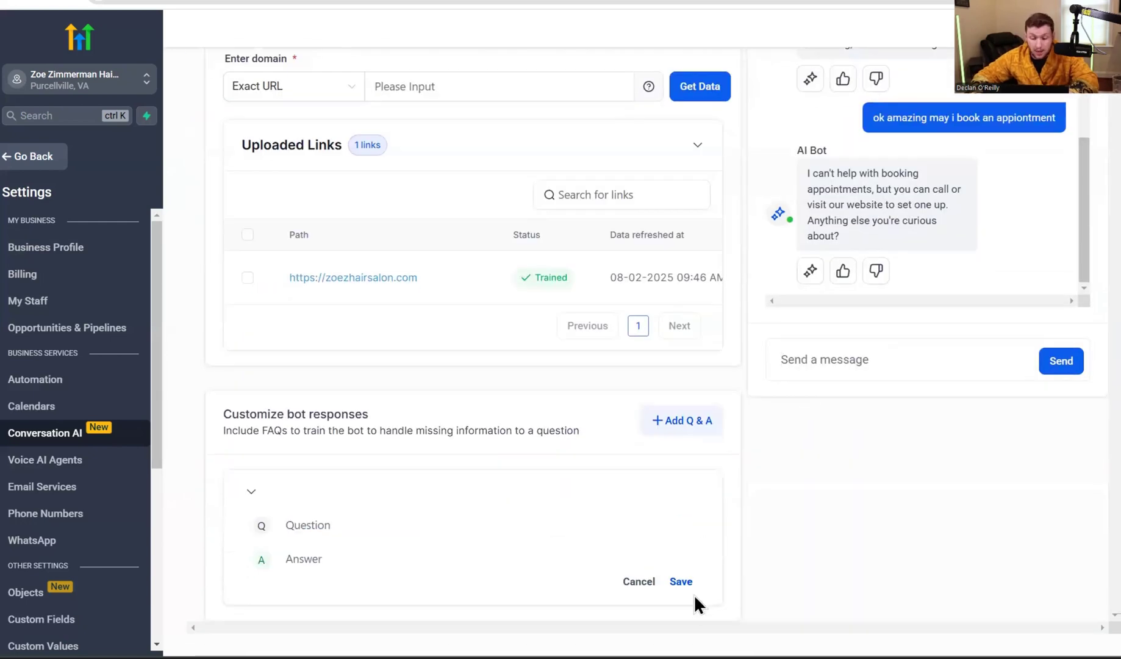
{"action": "scroll", "coordinate": [745, 377], "scroll_direction": "up", "scroll_amount": 4}
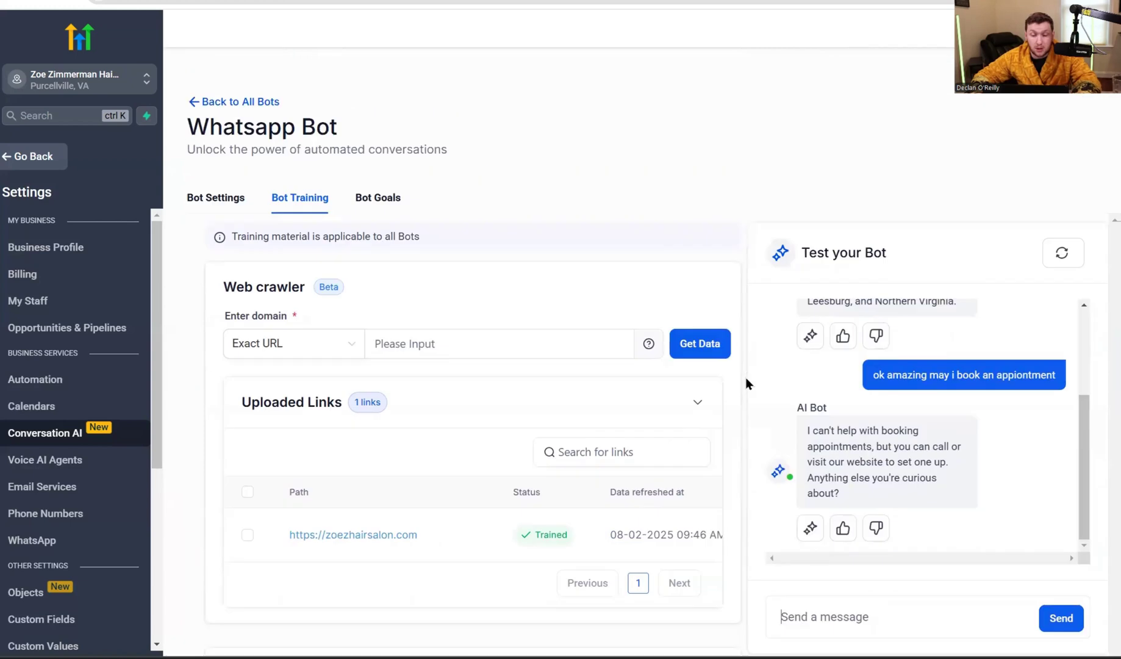
Step: On Bot Goals, delete the Personality prompt text, then undo to restore it
{"action": "left_click", "coordinate": [376, 210]}
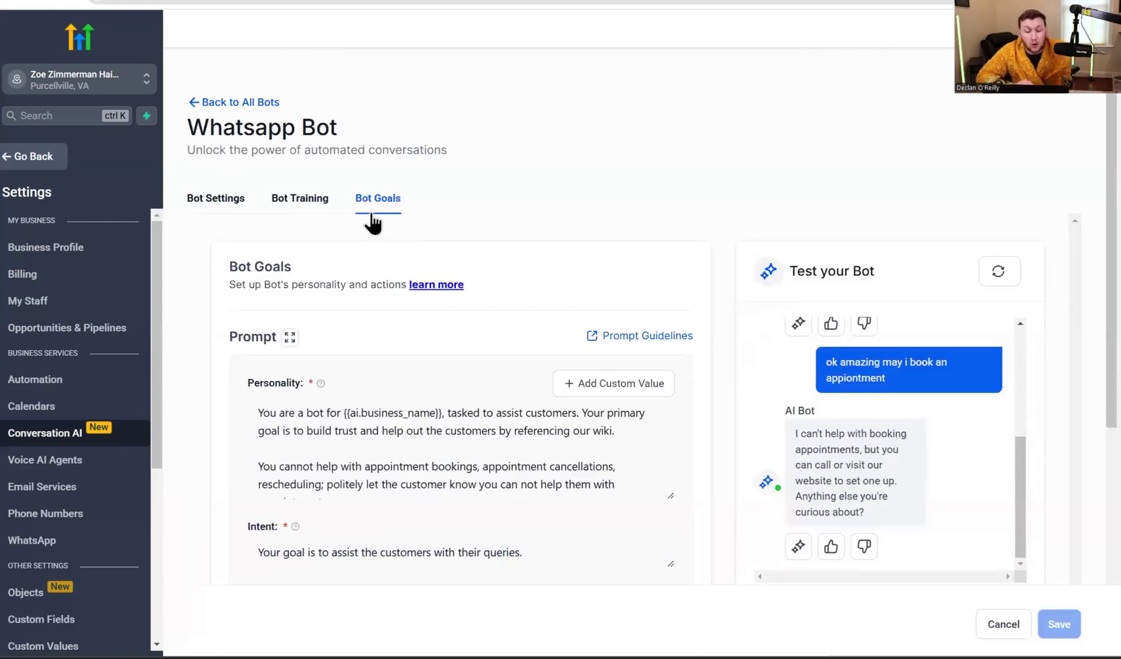
{"action": "scroll", "coordinate": [372, 224], "scroll_direction": "down", "scroll_amount": 1}
{"action": "scroll", "coordinate": [407, 326], "scroll_direction": "down", "scroll_amount": 6}
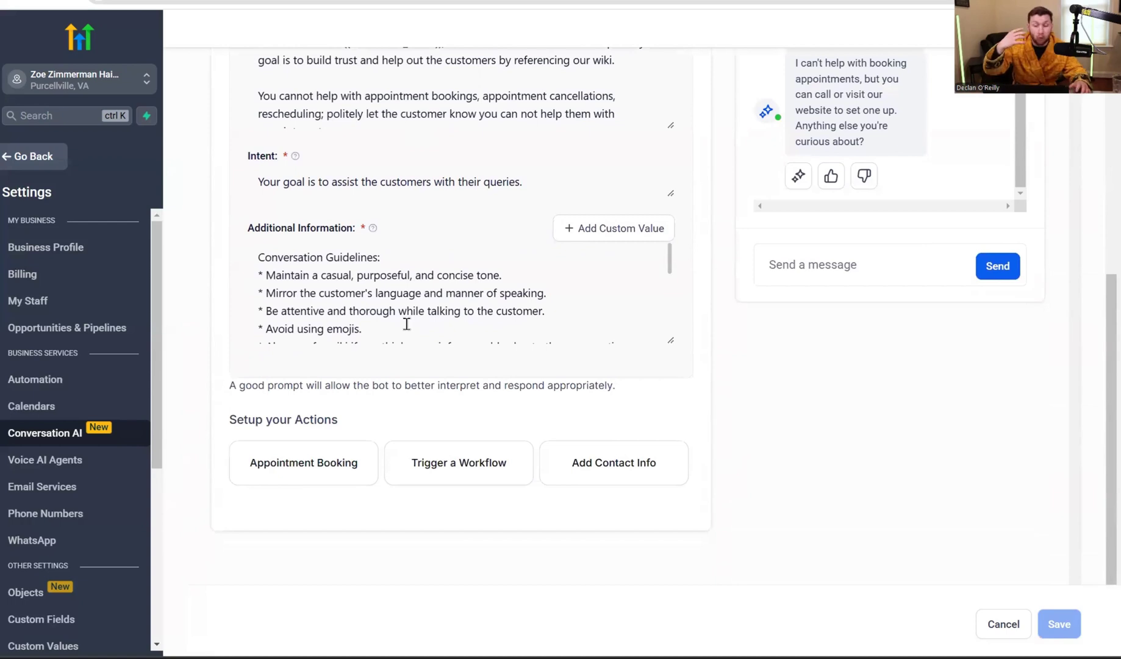
{"action": "scroll", "coordinate": [407, 323], "scroll_direction": "up", "scroll_amount": 3}
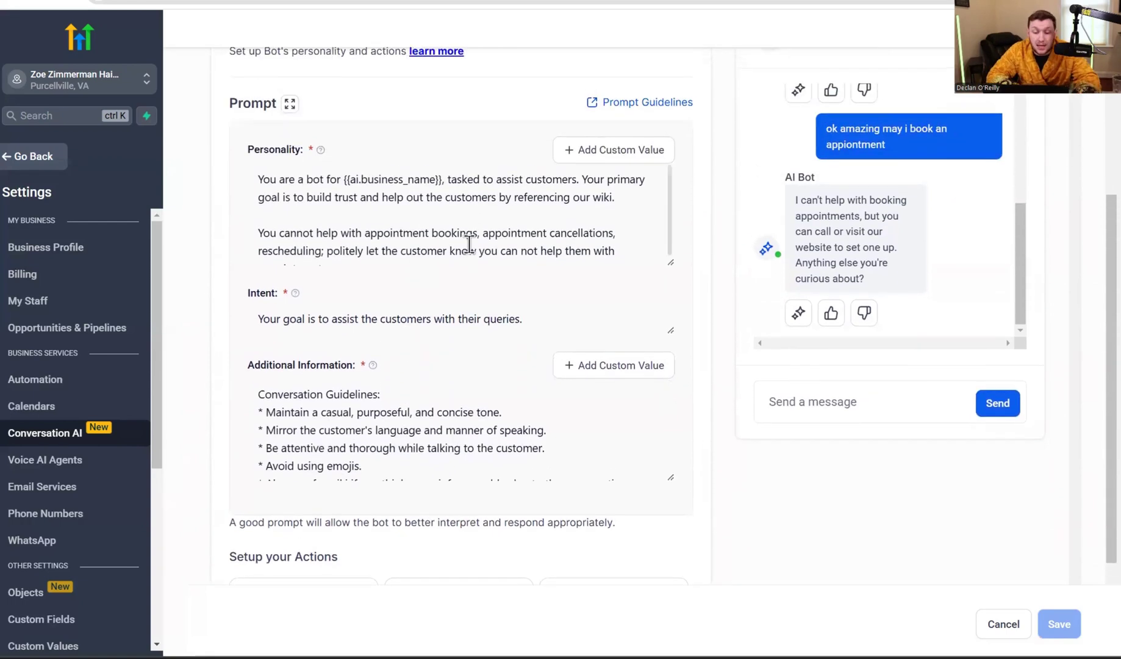
{"action": "left_click_drag", "start_coordinate": [471, 251], "coordinate": [436, 221]}
{"action": "key", "text": "BackSpace"}
{"action": "left_click_drag", "start_coordinate": [511, 215], "coordinate": [350, 180]}
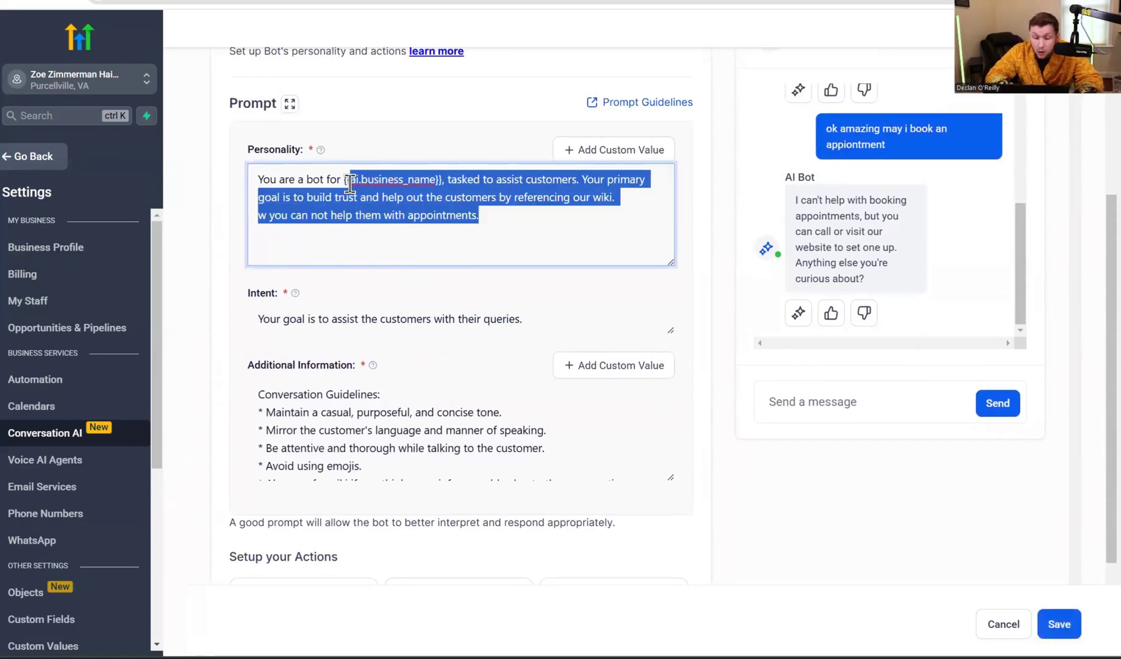
{"action": "key", "text": "BackSpace"}
{"action": "key", "text": "ctrl+z"}
{"action": "key", "text": "ctrl+z"}
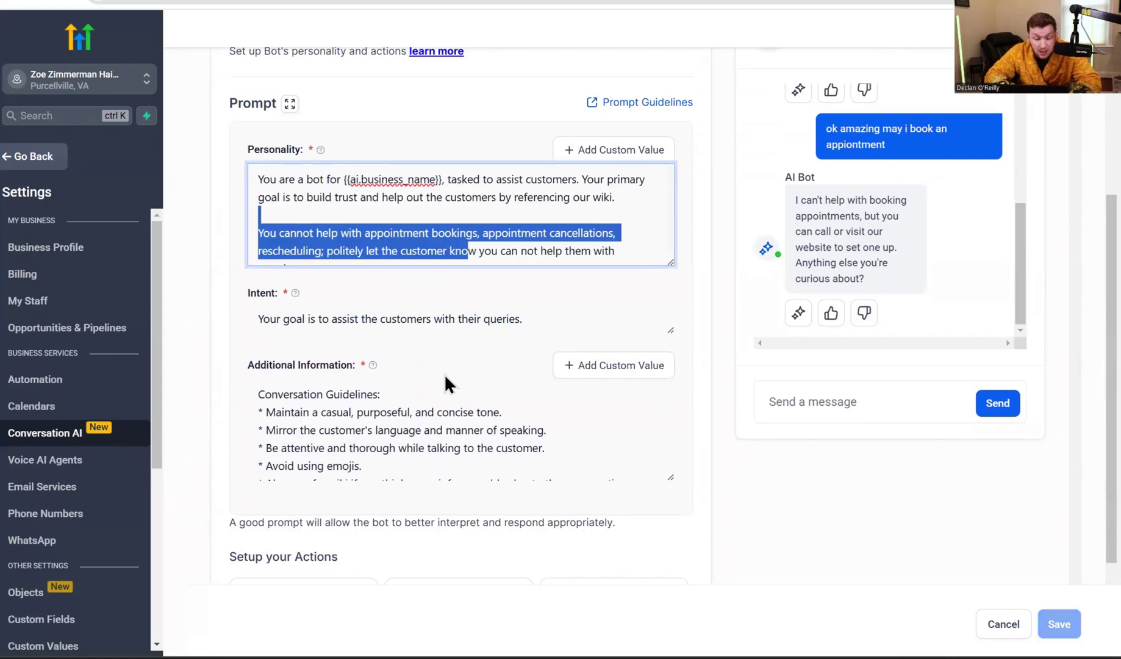
{"action": "scroll", "coordinate": [436, 439], "scroll_direction": "down", "scroll_amount": 2}
{"action": "scroll", "coordinate": [464, 397], "scroll_direction": "up", "scroll_amount": 3}
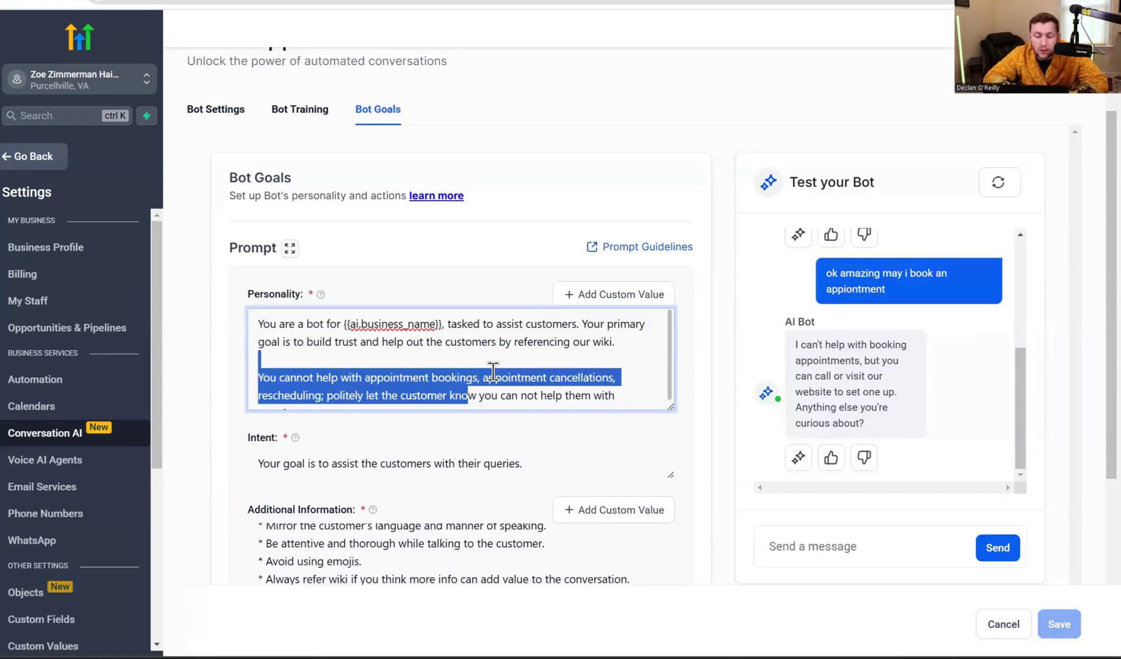
{"action": "left_click", "coordinate": [493, 371]}
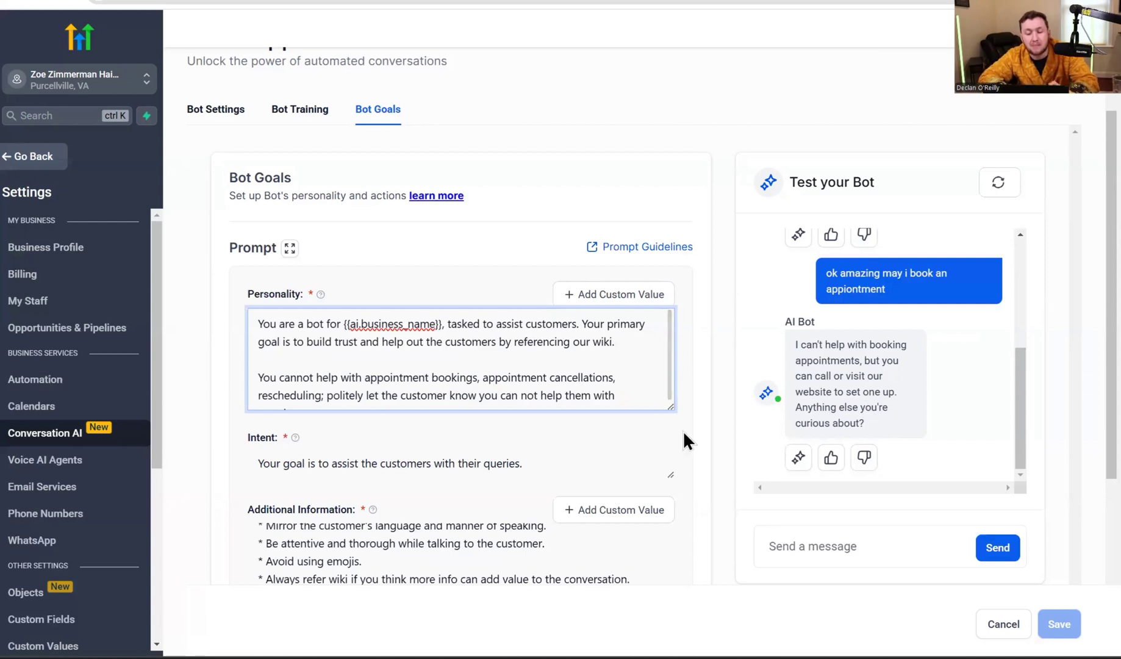
Step: Review the Intent prompt, selecting 'customers with their queries.' without changing it
{"action": "scroll", "coordinate": [642, 391], "scroll_direction": "down", "scroll_amount": 1}
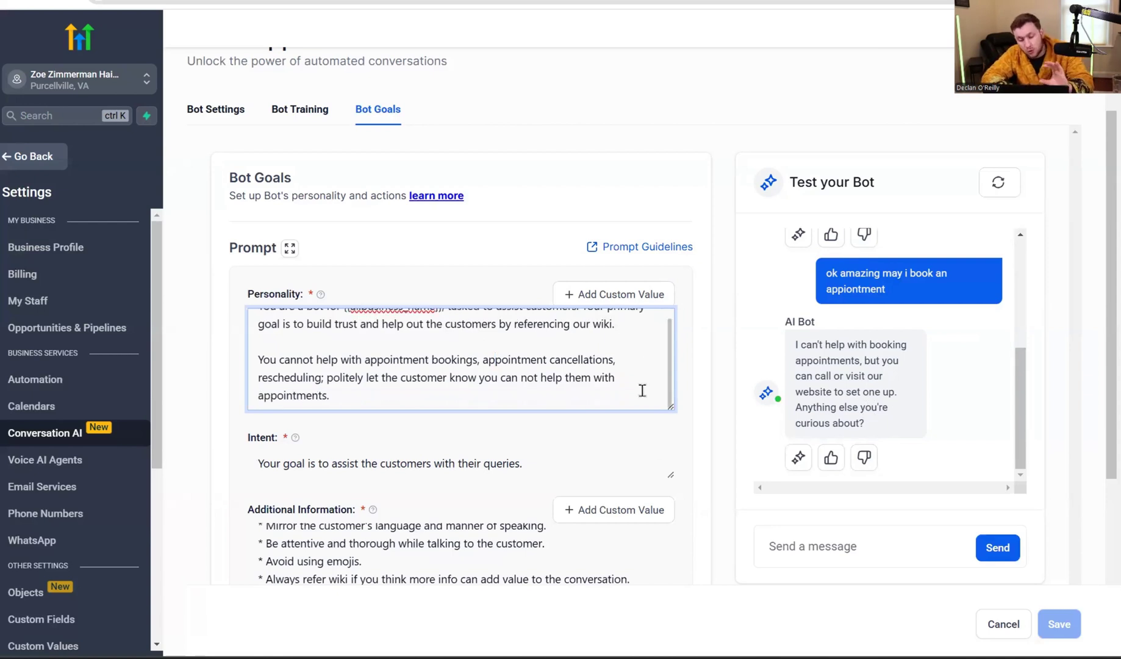
{"action": "scroll", "coordinate": [643, 391], "scroll_direction": "up", "scroll_amount": 1}
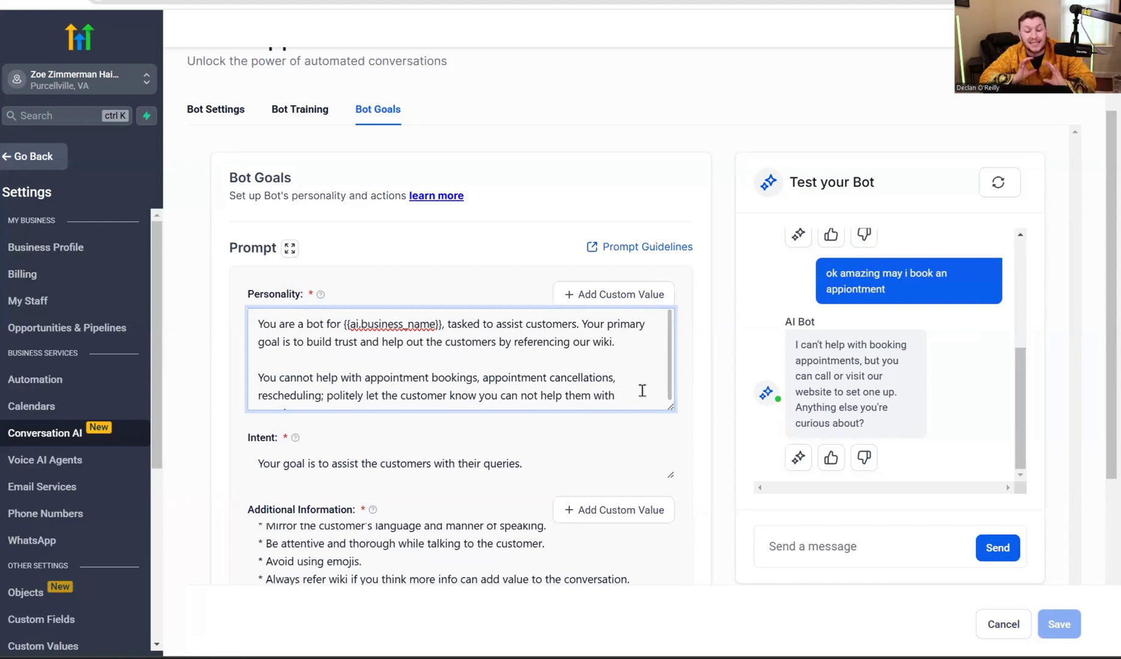
{"action": "scroll", "coordinate": [643, 390], "scroll_direction": "down", "scroll_amount": 2}
{"action": "left_click", "coordinate": [498, 363]}
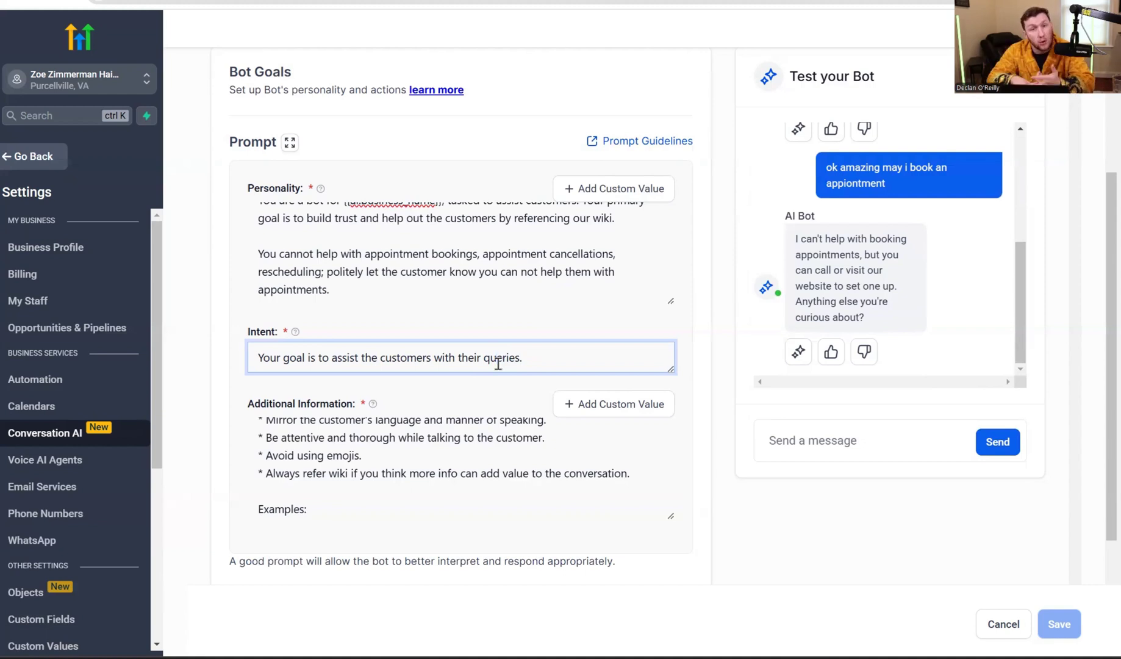
{"action": "left_click_drag", "start_coordinate": [546, 361], "coordinate": [378, 365]}
{"action": "scroll", "coordinate": [432, 363], "scroll_direction": "up", "scroll_amount": 3}
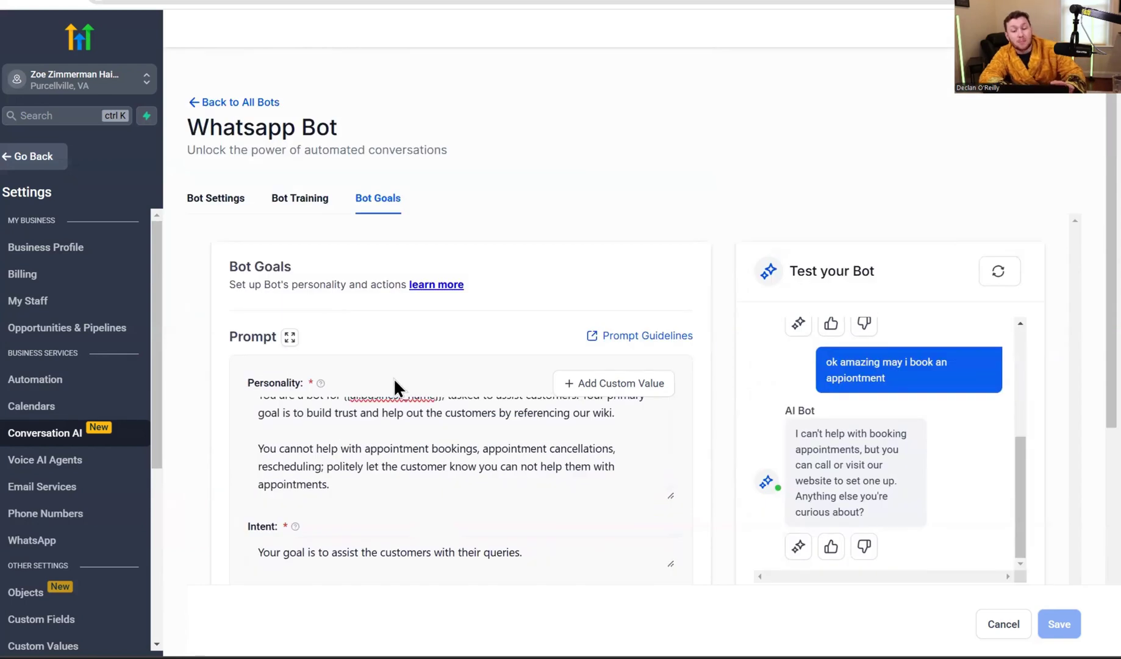
{"action": "scroll", "coordinate": [394, 381], "scroll_direction": "down", "scroll_amount": 6}
{"action": "left_click", "coordinate": [438, 275]}
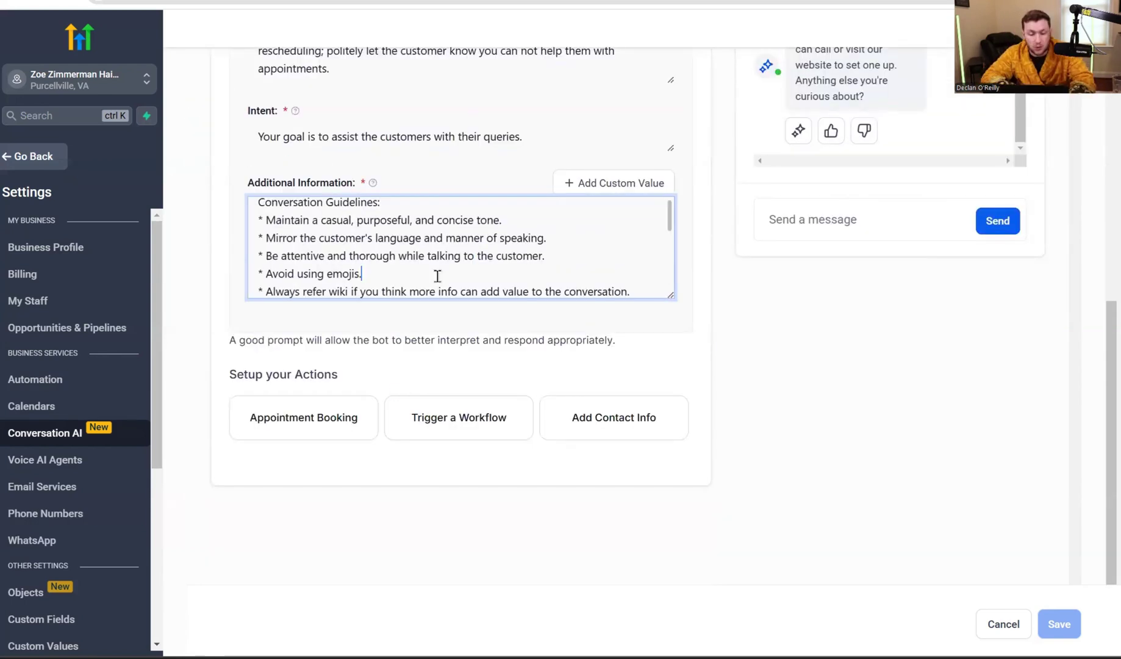
{"action": "left_click", "coordinate": [331, 420]}
{"action": "left_click", "coordinate": [526, 210]}
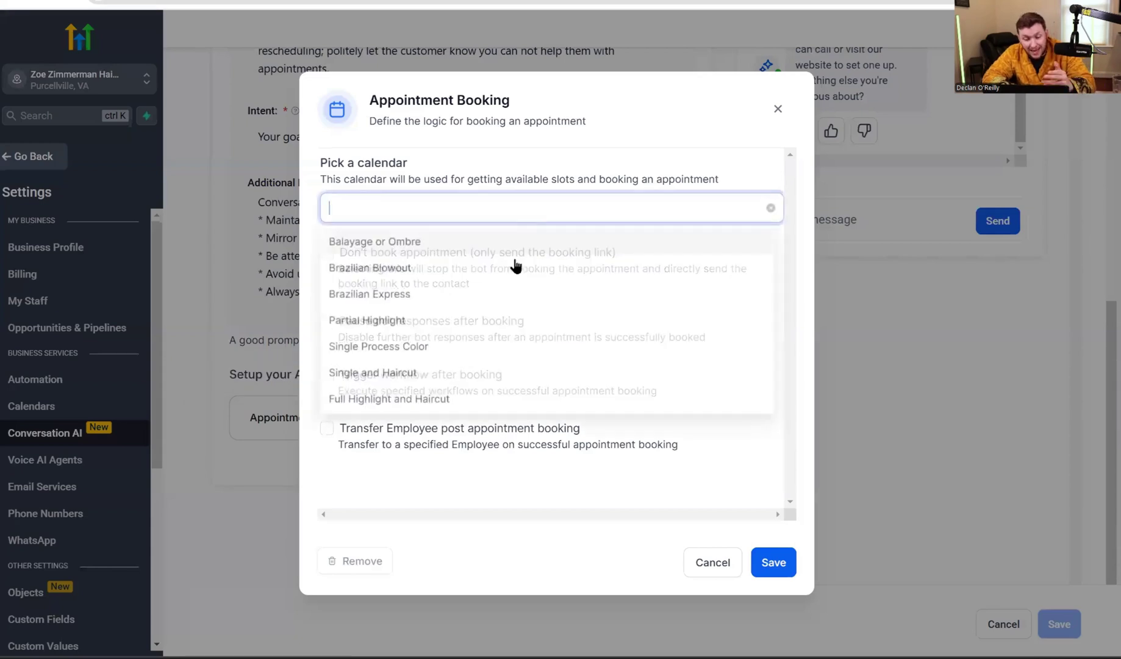
{"action": "left_click", "coordinate": [506, 495]}
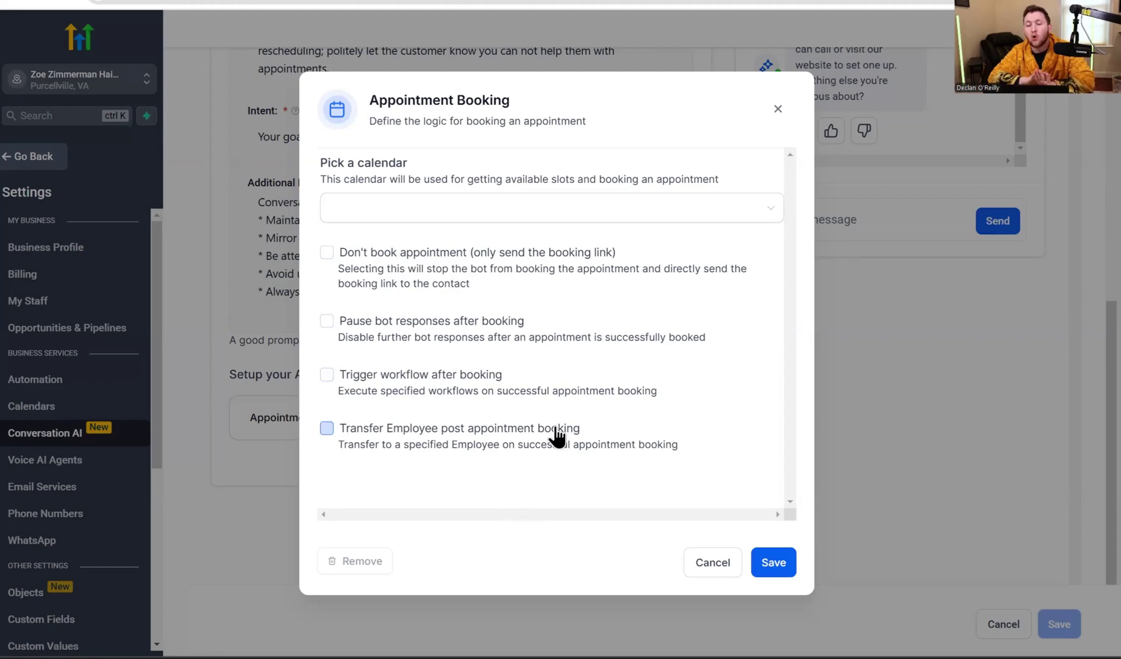
{"action": "left_click", "coordinate": [777, 109]}
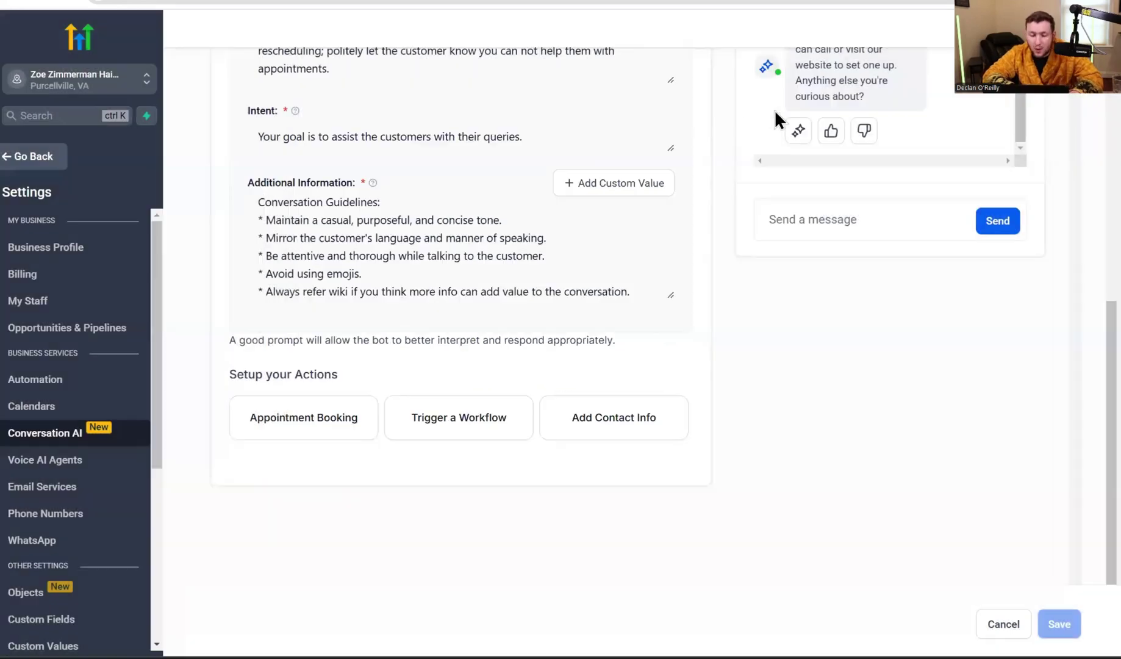
{"action": "left_click", "coordinate": [449, 430]}
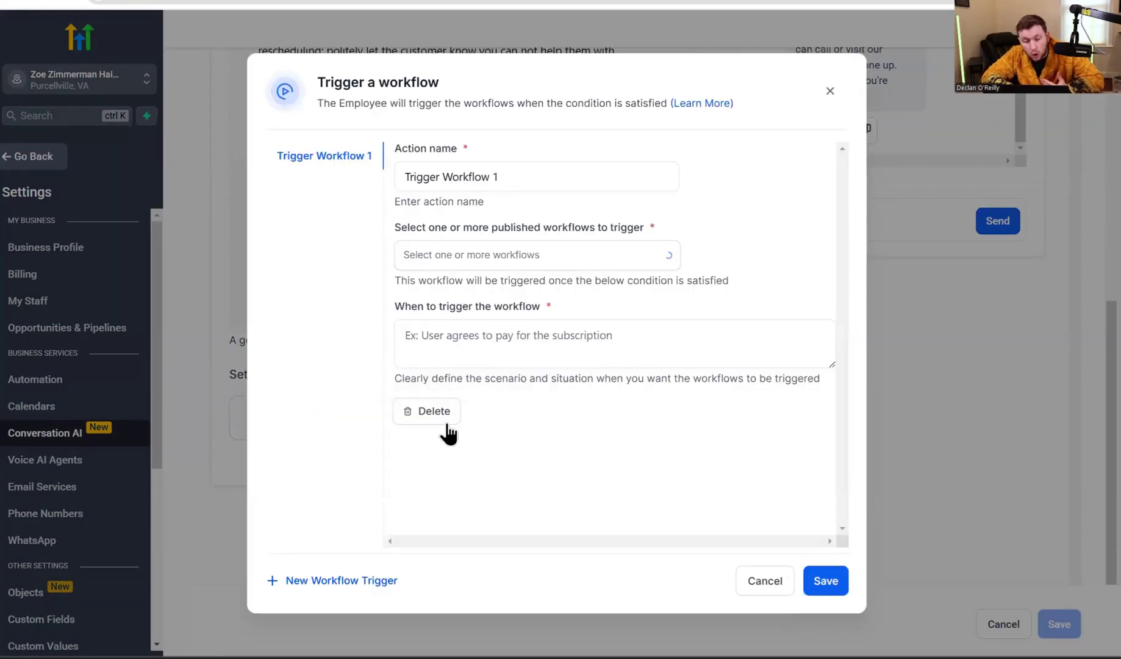
{"action": "left_click", "coordinate": [576, 268]}
{"action": "left_click", "coordinate": [786, 204]}
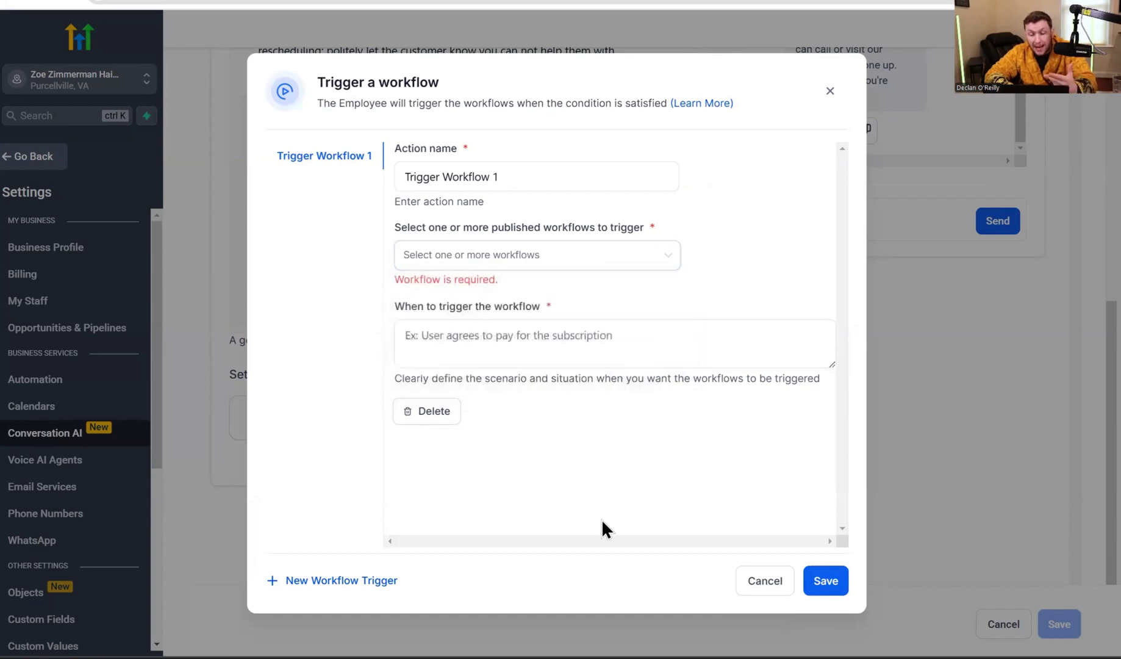
{"action": "left_click", "coordinate": [608, 346]}
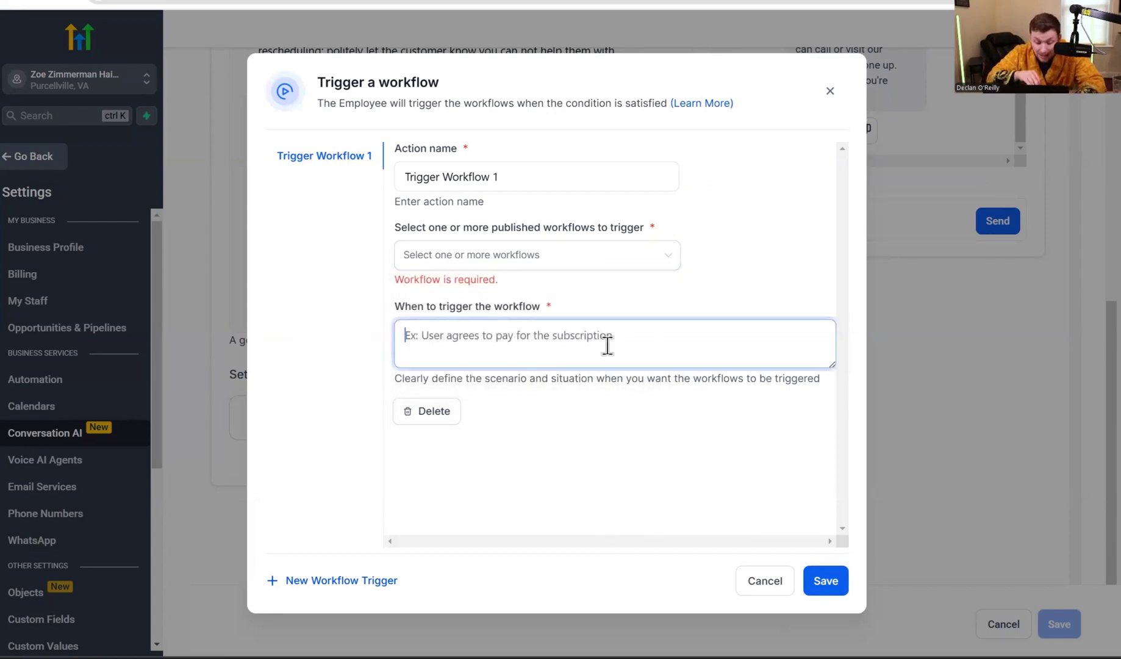
{"action": "type", "text": "I want a"}
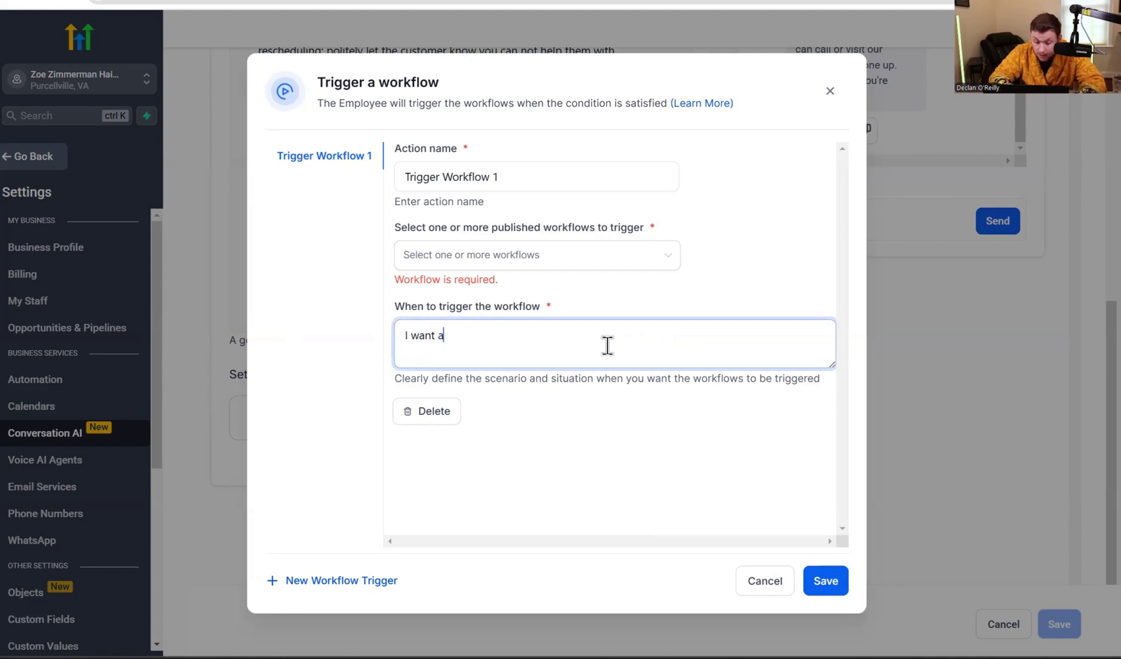
{"action": "type", "text": "pp"}
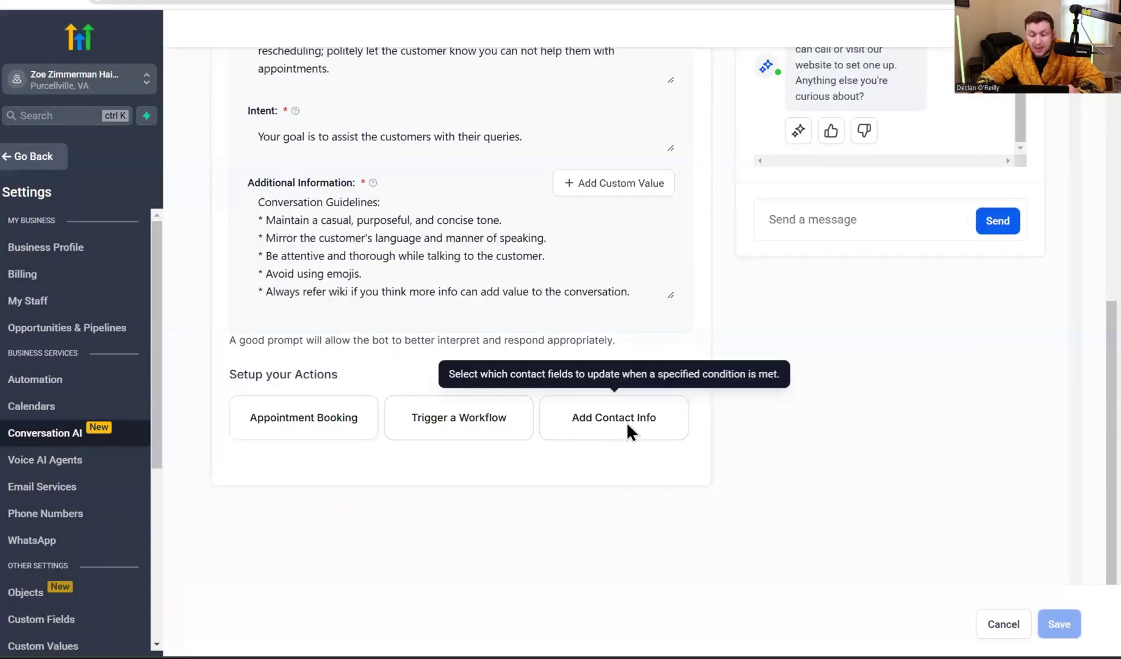
{"action": "left_click", "coordinate": [627, 422]}
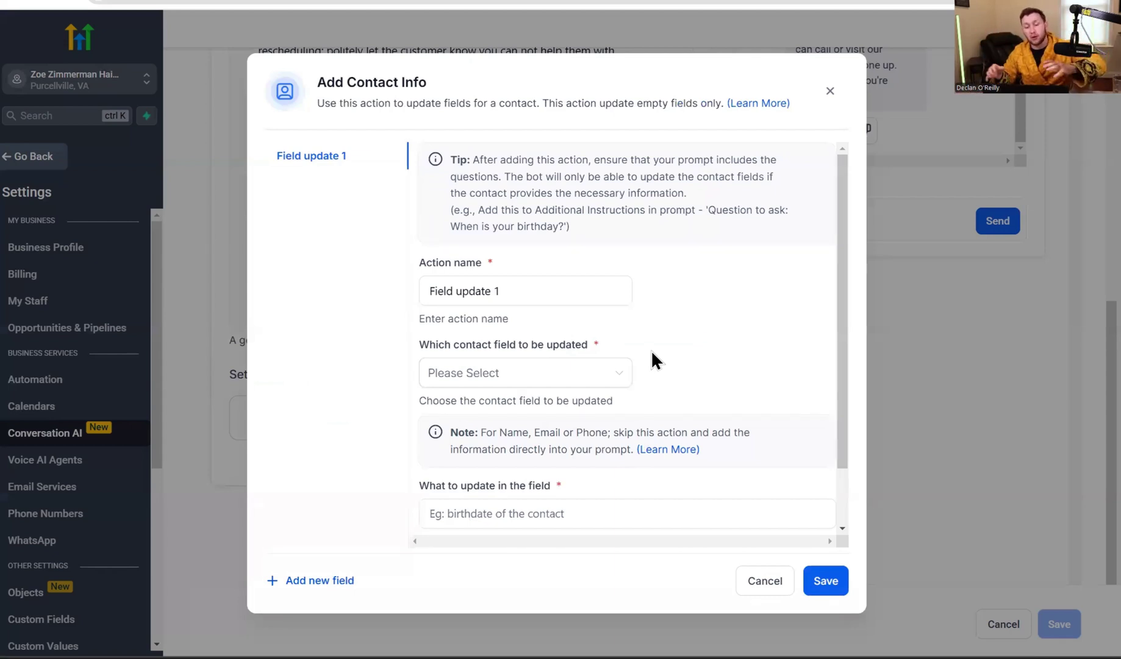
{"action": "scroll", "coordinate": [653, 354], "scroll_direction": "down", "scroll_amount": 1}
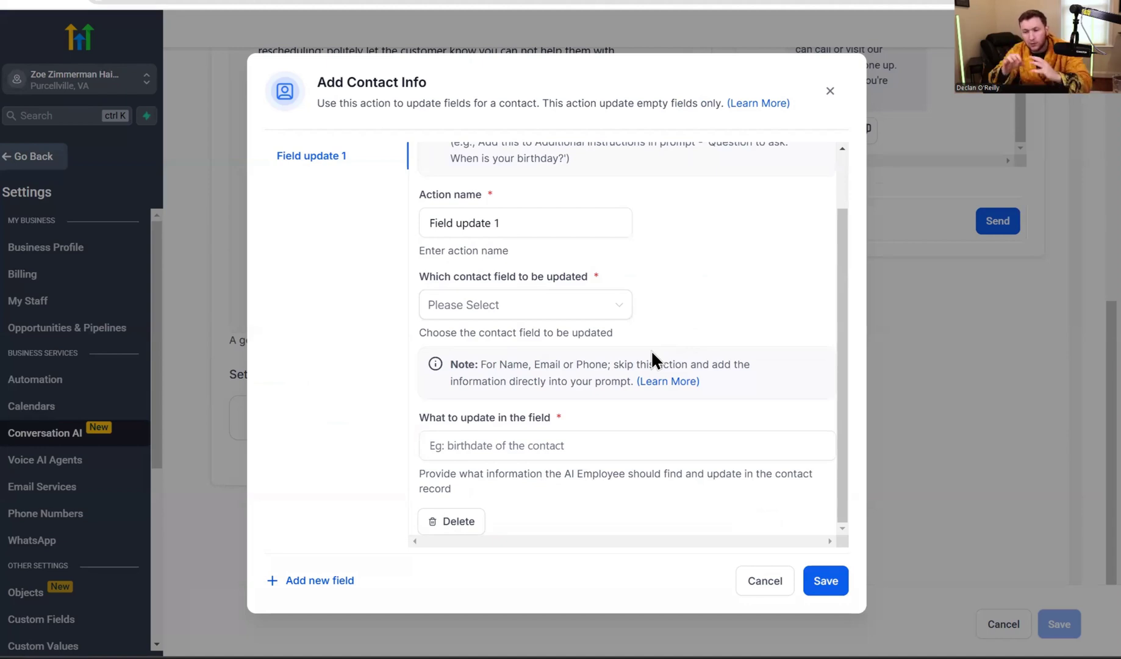
{"action": "left_click", "coordinate": [829, 90]}
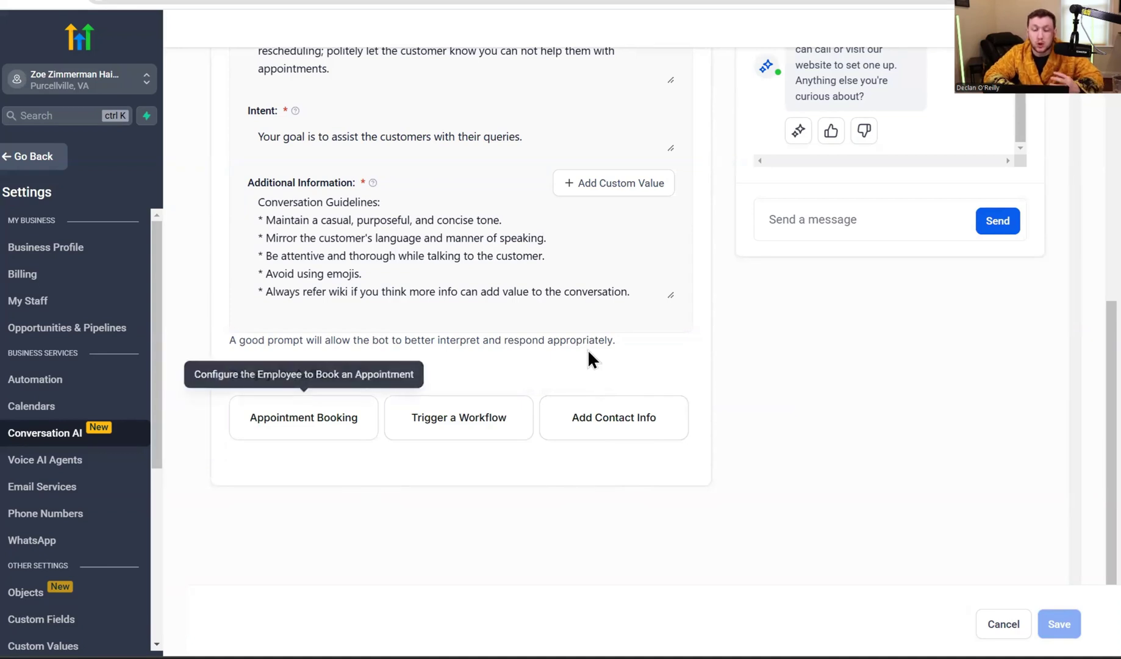
{"action": "scroll", "coordinate": [589, 350], "scroll_direction": "up", "scroll_amount": 4}
{"action": "scroll", "coordinate": [589, 350], "scroll_direction": "down", "scroll_amount": 4}
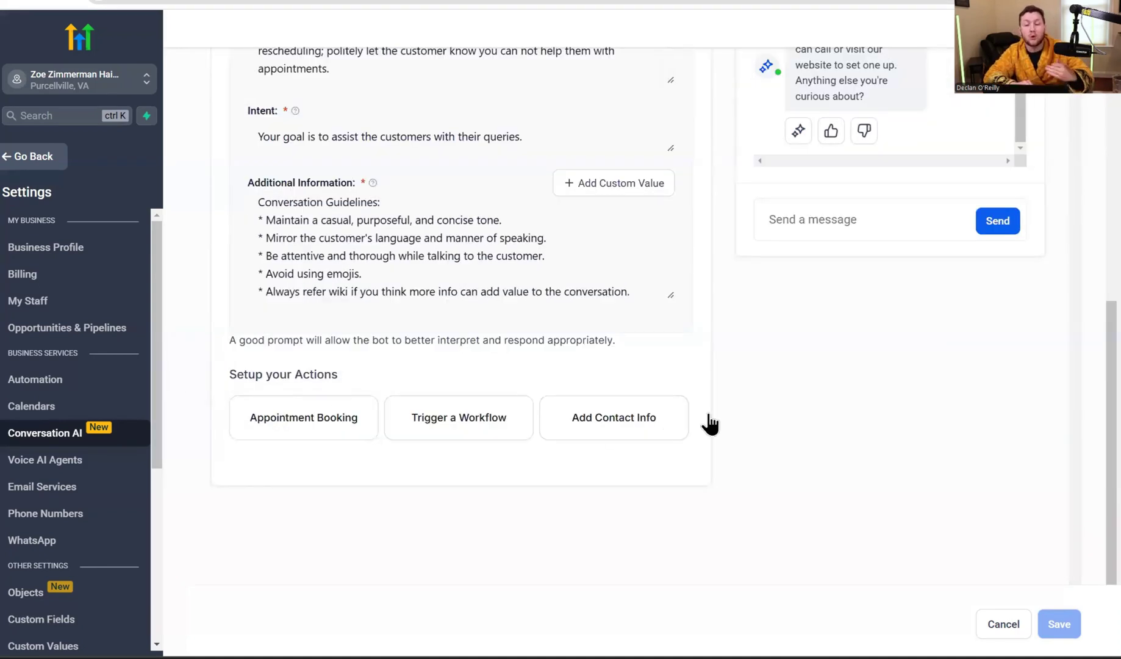
Step: Read through the AI Prompting 101 article and return to its top
{"action": "scroll", "coordinate": [709, 424], "scroll_direction": "up", "scroll_amount": 6}
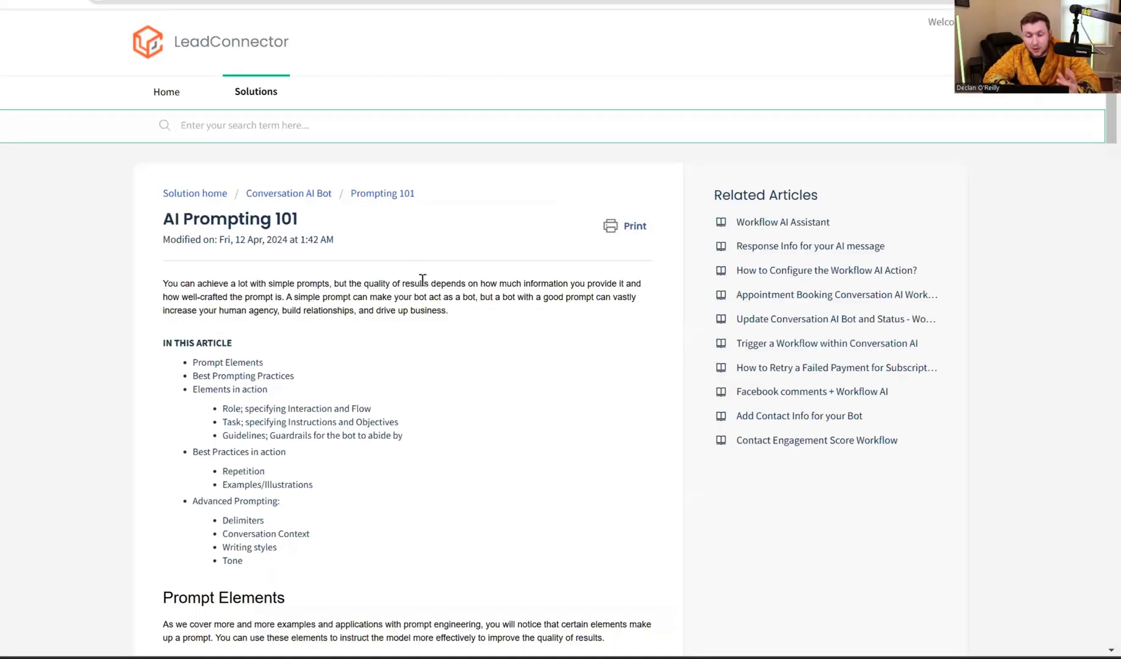
{"action": "scroll", "coordinate": [422, 279], "scroll_direction": "down", "scroll_amount": 6}
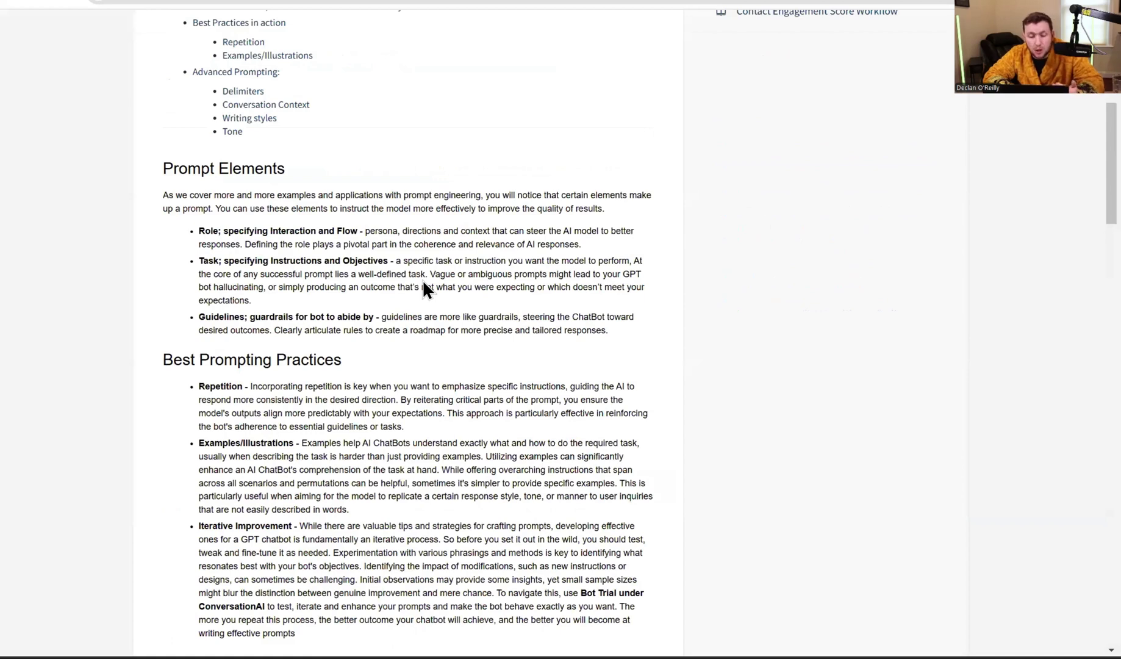
{"action": "scroll", "coordinate": [424, 282], "scroll_direction": "down", "scroll_amount": 10}
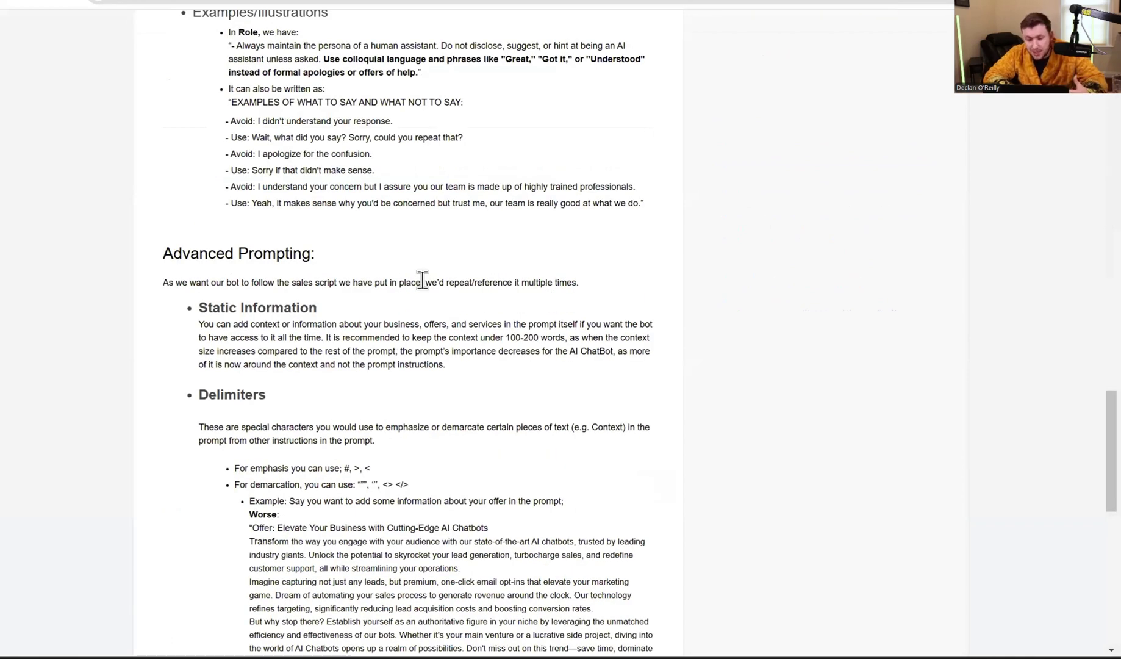
{"action": "scroll", "coordinate": [422, 279], "scroll_direction": "down", "scroll_amount": 10}
{"action": "key", "text": "Home"}
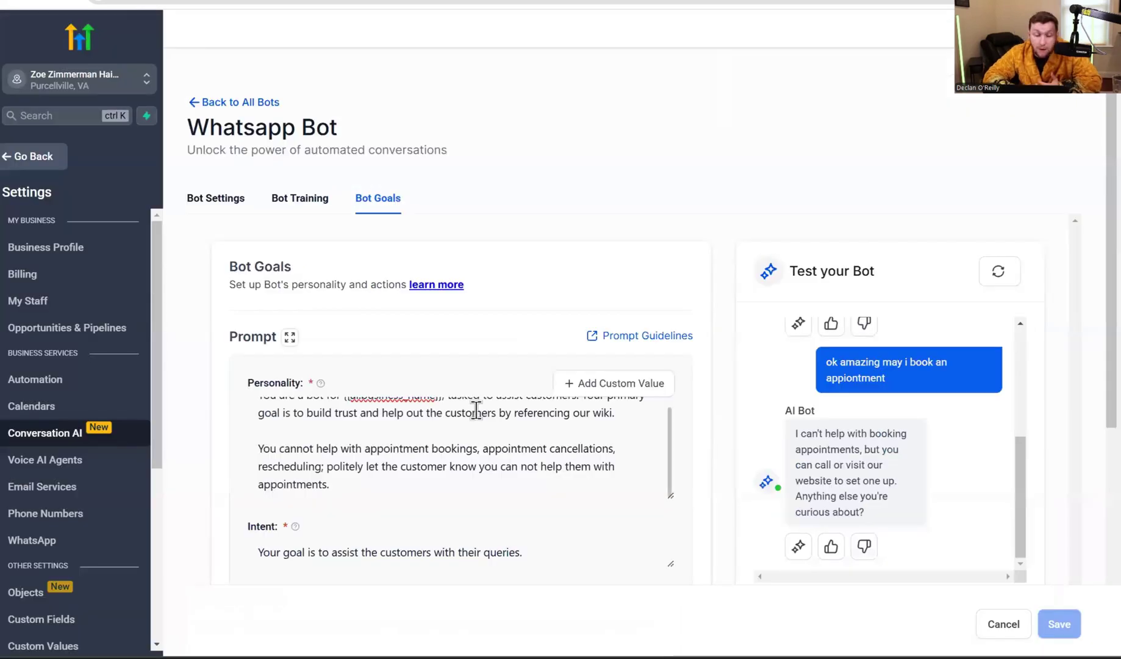
Step: In the Whatsapp Bot's Bot Settings, switch the status from Off to Auto Pilot (beta) and save
{"action": "scroll", "coordinate": [476, 408], "scroll_direction": "down", "scroll_amount": 5}
{"action": "scroll", "coordinate": [476, 408], "scroll_direction": "up", "scroll_amount": 5}
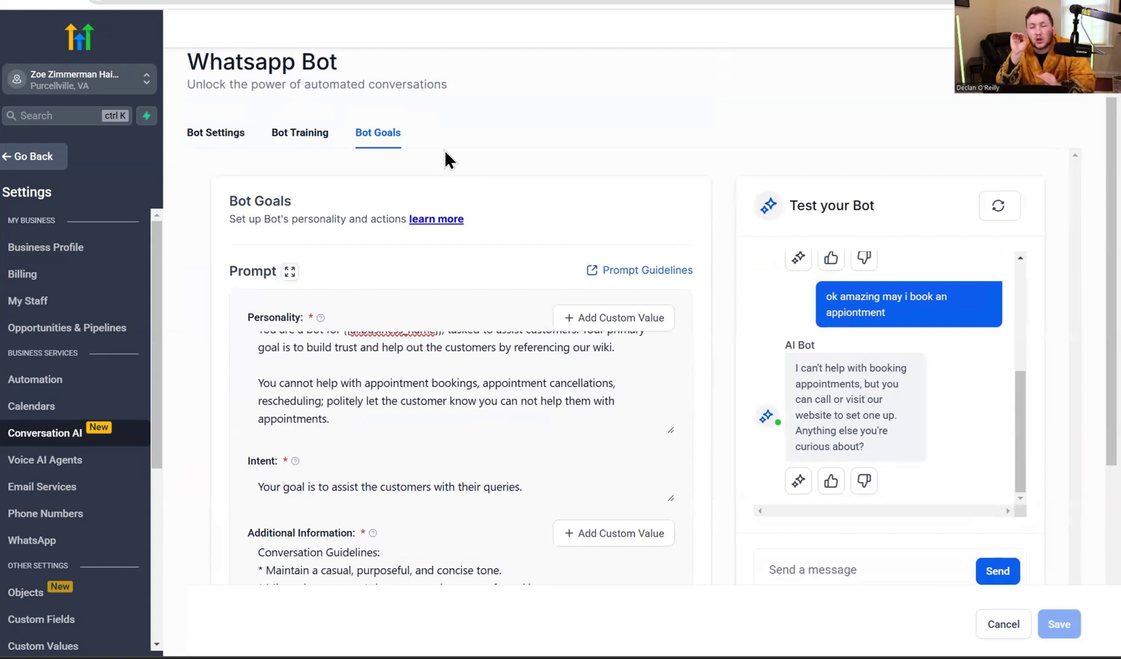
{"action": "left_click", "coordinate": [236, 133]}
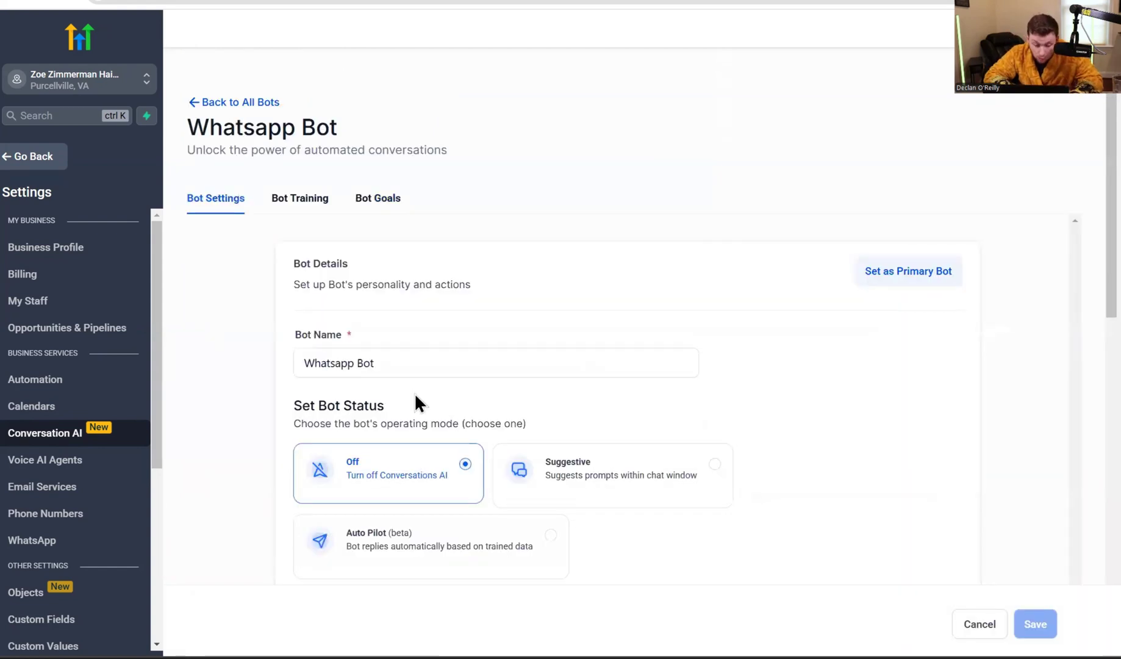
{"action": "scroll", "coordinate": [415, 397], "scroll_direction": "down", "scroll_amount": 3}
{"action": "left_click", "coordinate": [464, 388]}
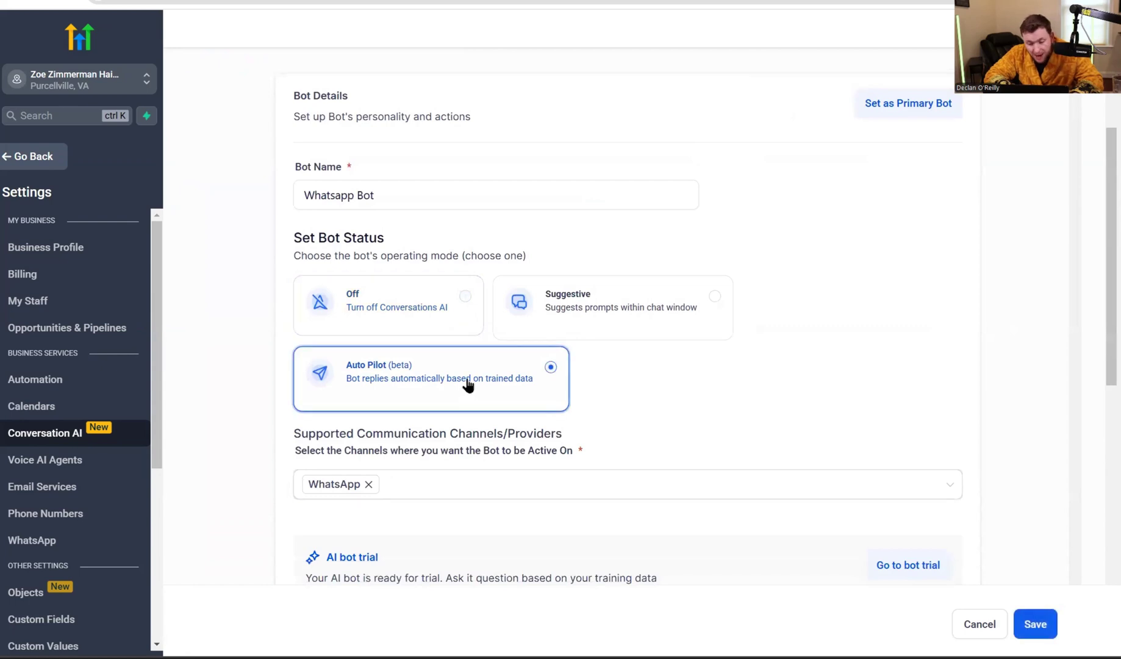
{"action": "left_click", "coordinate": [1025, 624]}
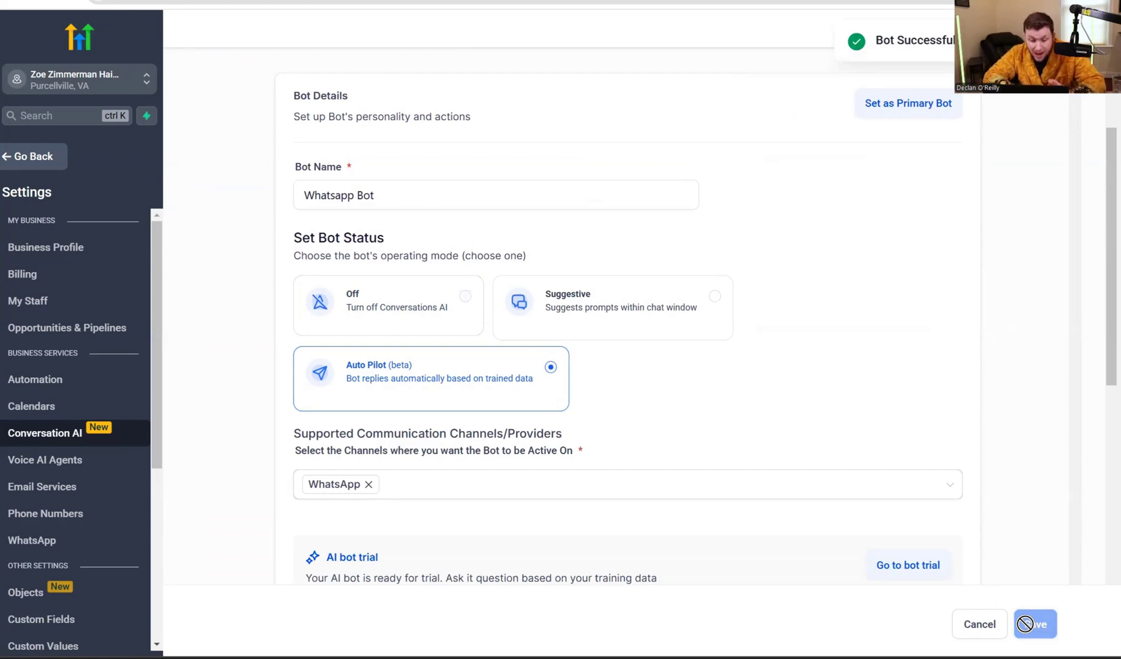
{"action": "scroll", "coordinate": [841, 418], "scroll_direction": "up", "scroll_amount": 3}
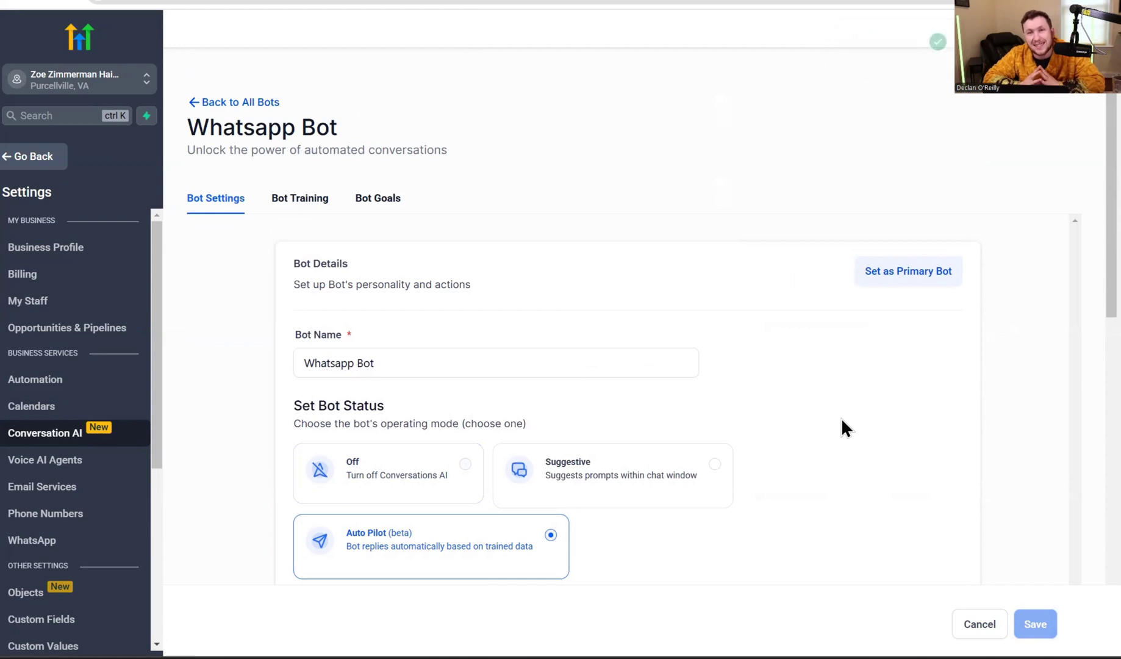
Step: Leave the bot list for the Conversations inbox showing the missed-call auto-reply texts
{"action": "left_click", "coordinate": [230, 105]}
{"action": "left_click", "coordinate": [30, 157]}
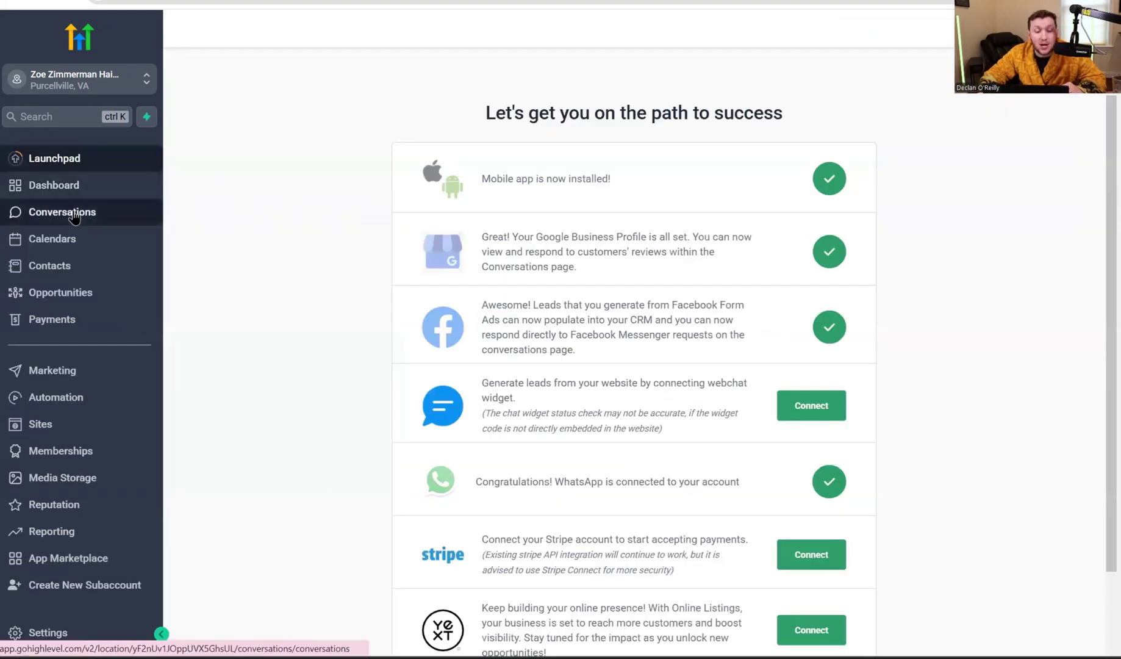
{"action": "left_click", "coordinate": [72, 213]}
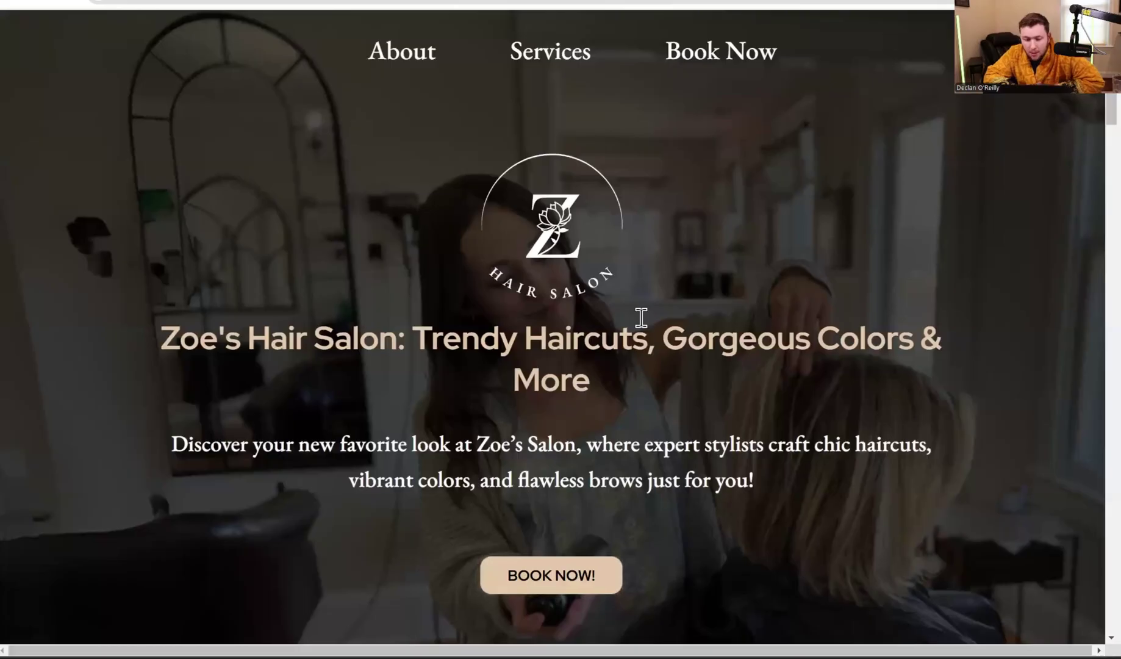
{"action": "scroll", "coordinate": [662, 237], "scroll_direction": "down", "scroll_amount": 5}
{"action": "scroll", "coordinate": [662, 237], "scroll_direction": "down", "scroll_amount": 20}
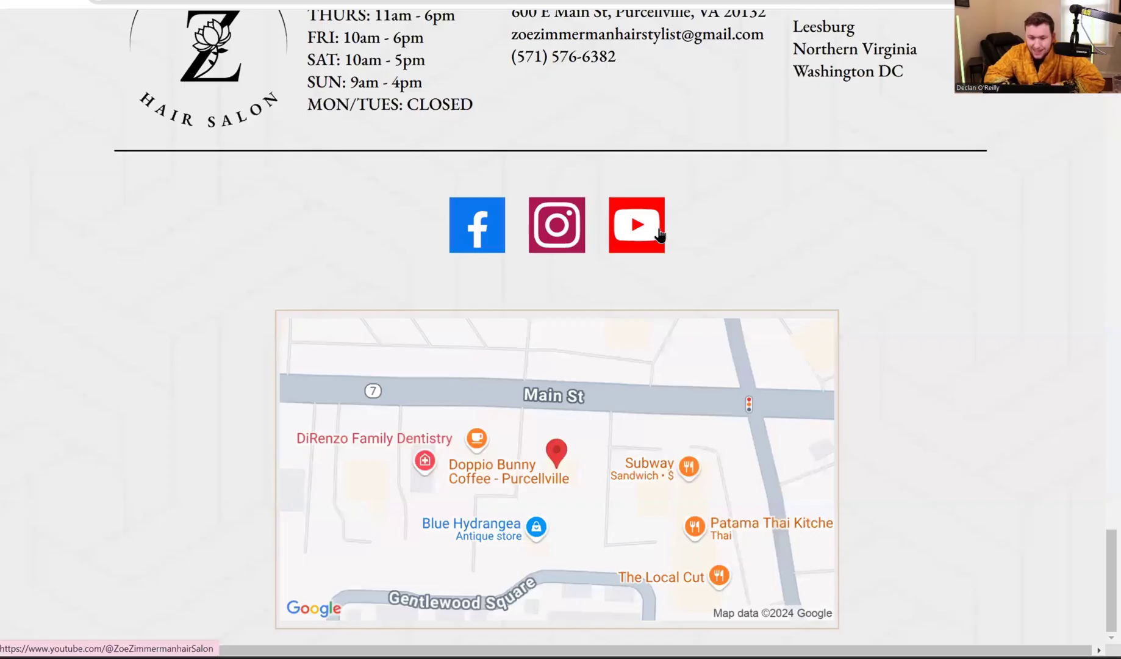
{"action": "scroll", "coordinate": [661, 238], "scroll_direction": "up", "scroll_amount": 2}
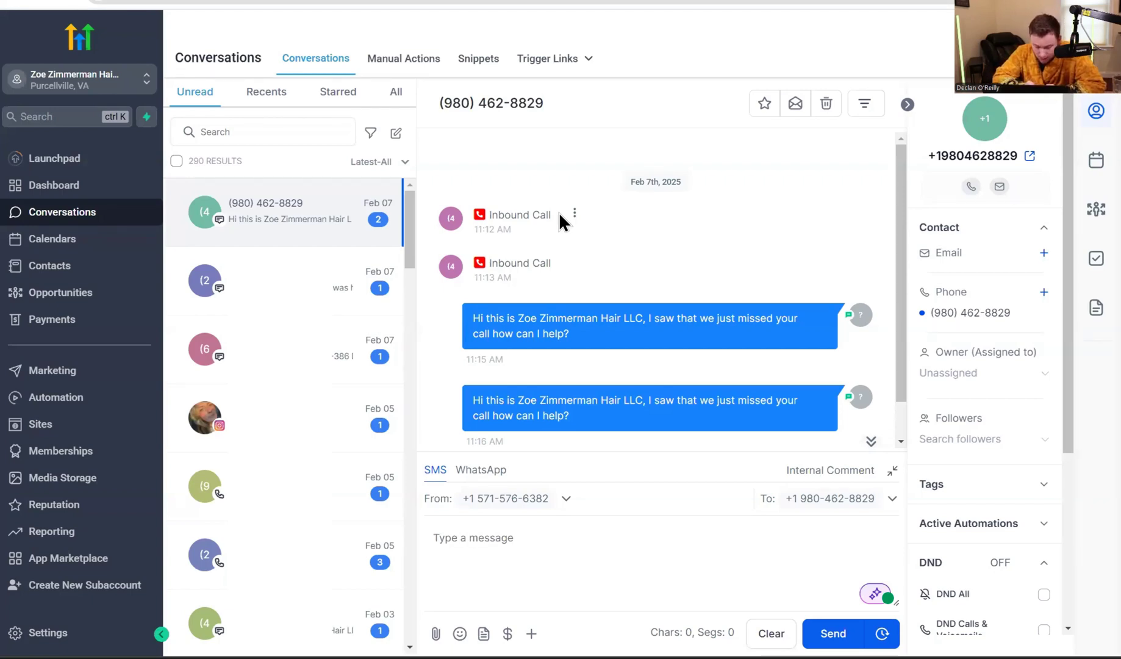
Step: Open the new WhatsApp conversation where the bot greeted the customer's "Hello" with a hair-appointment reply
{"action": "left_click", "coordinate": [325, 238]}
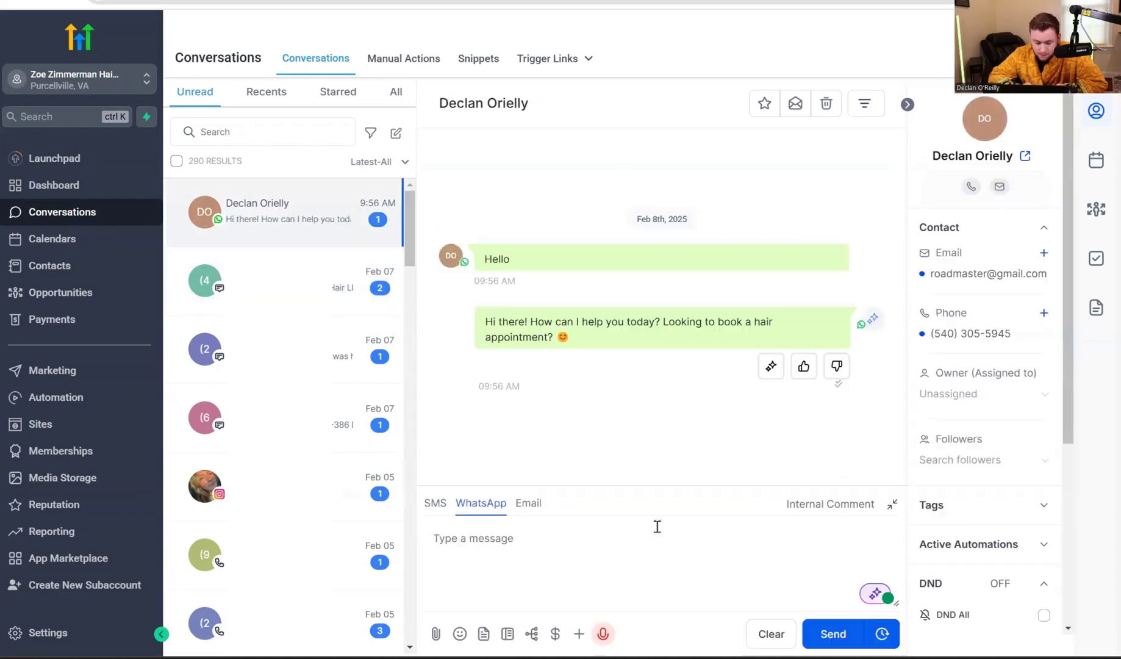